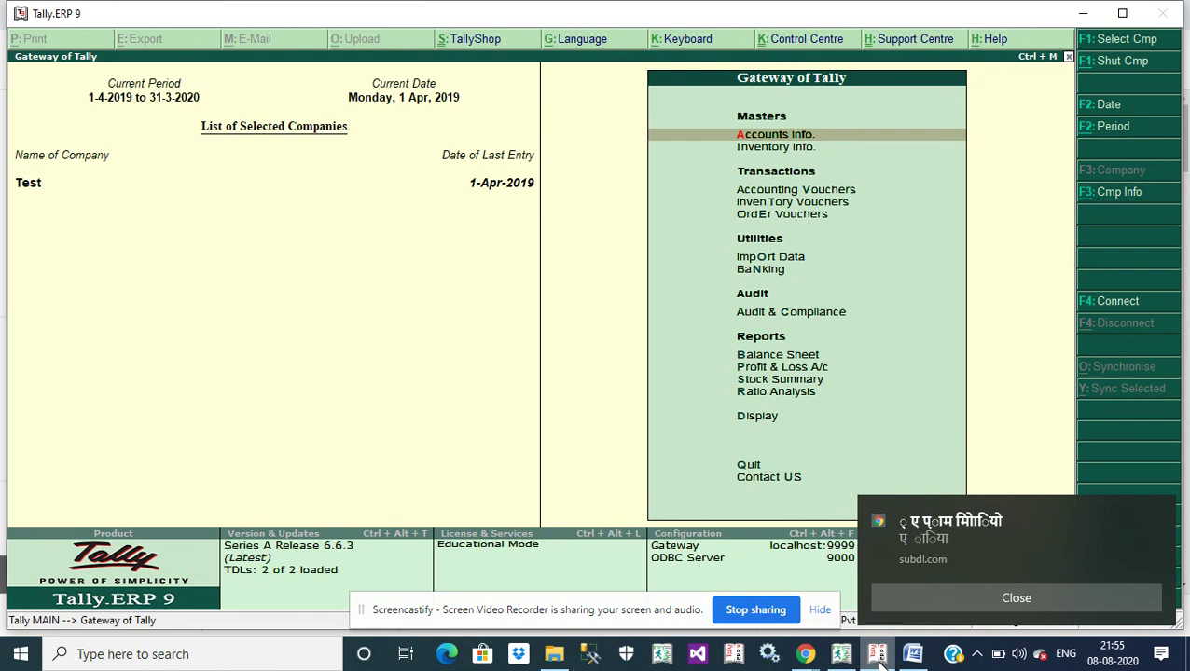
- Keep Enable Customizations set to Yes in the Test company's add-on features and accept the settings
key(F11)
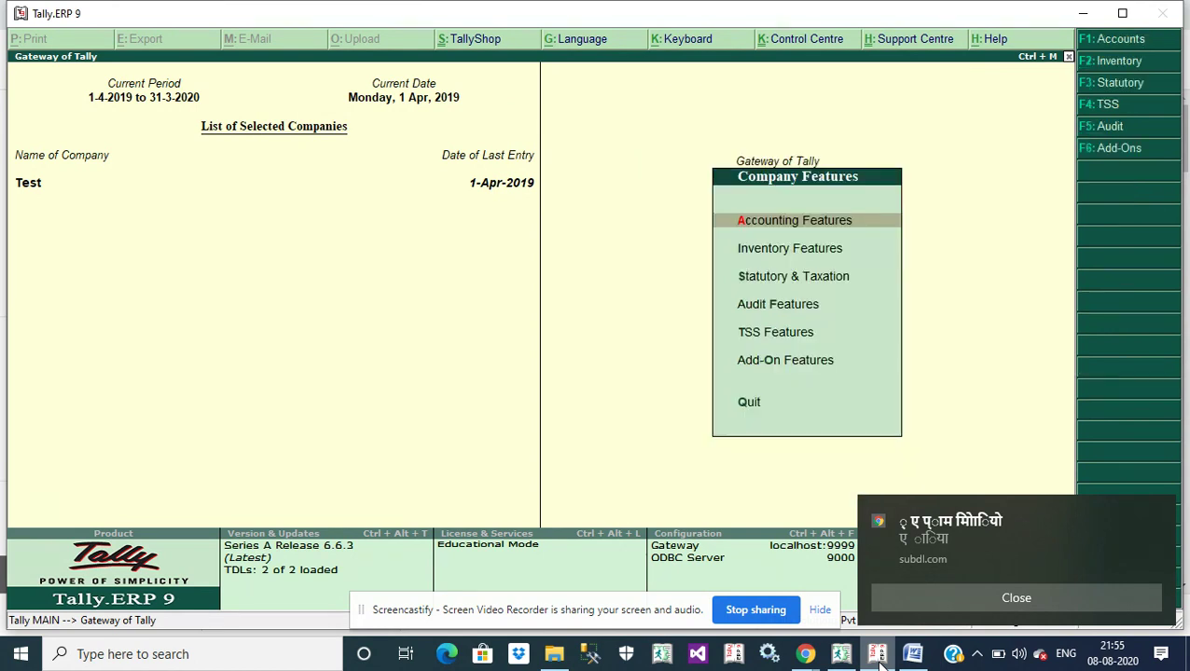
click(773, 374)
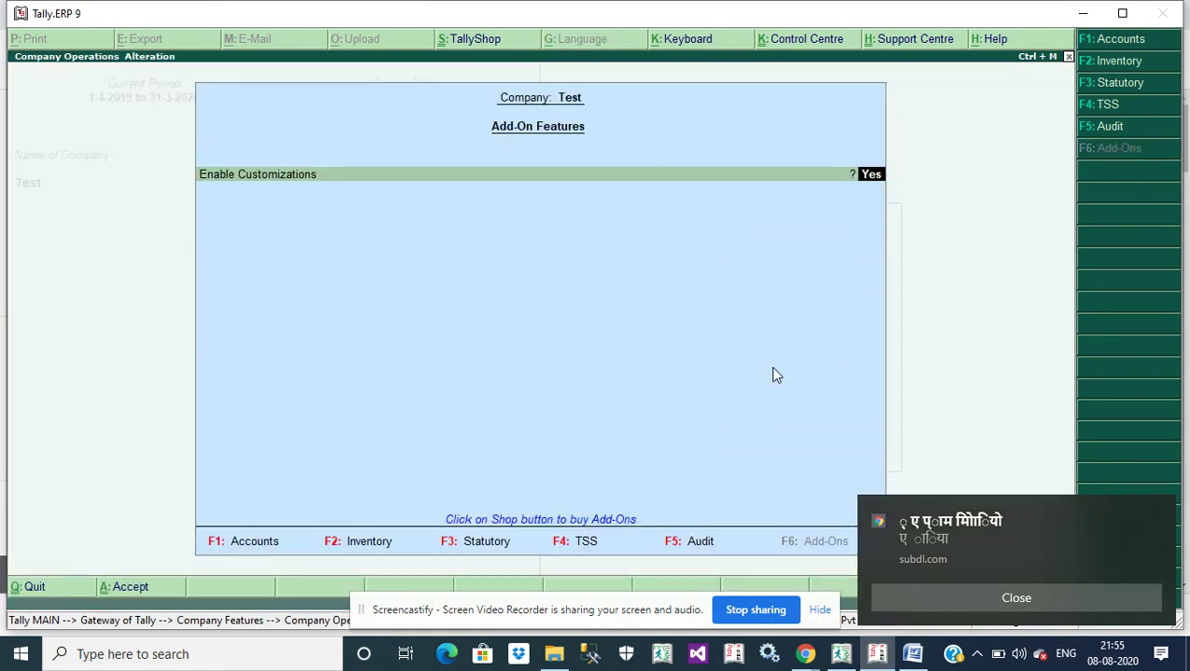
key(Return)
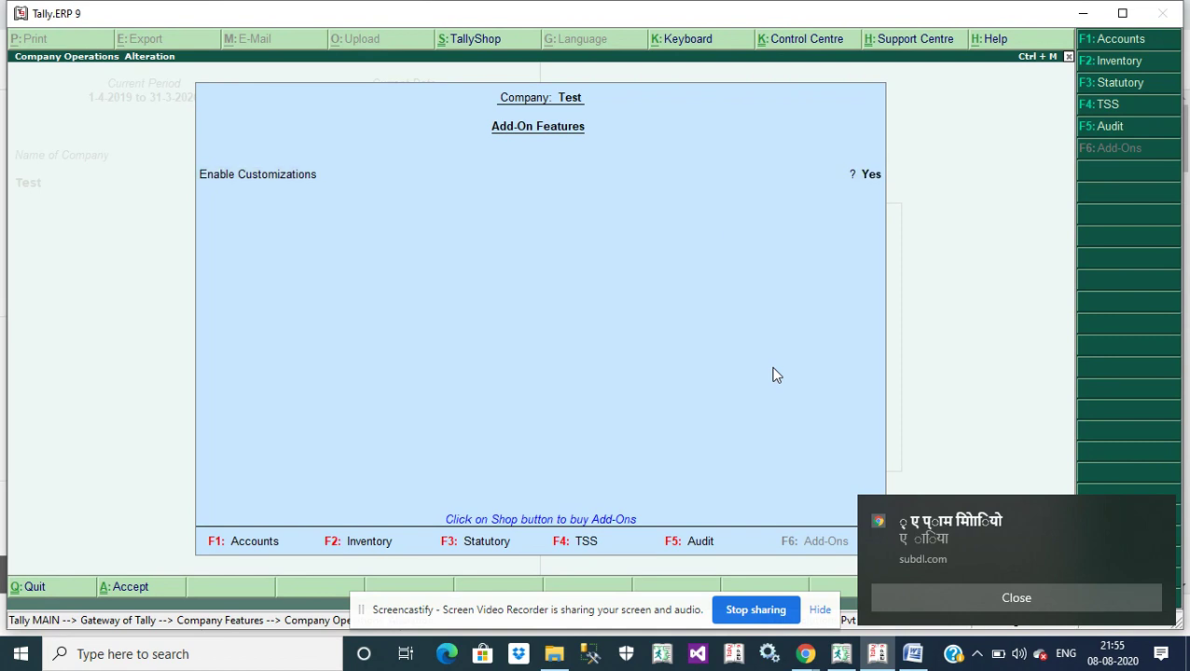
key(Return)
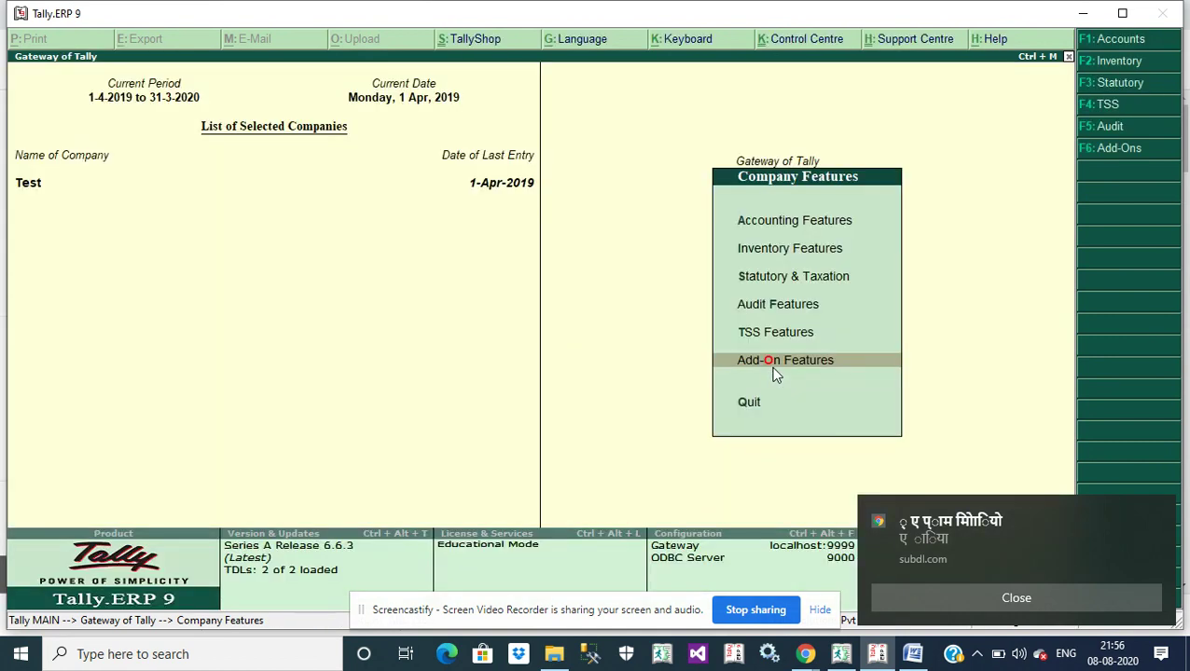
key(Escape)
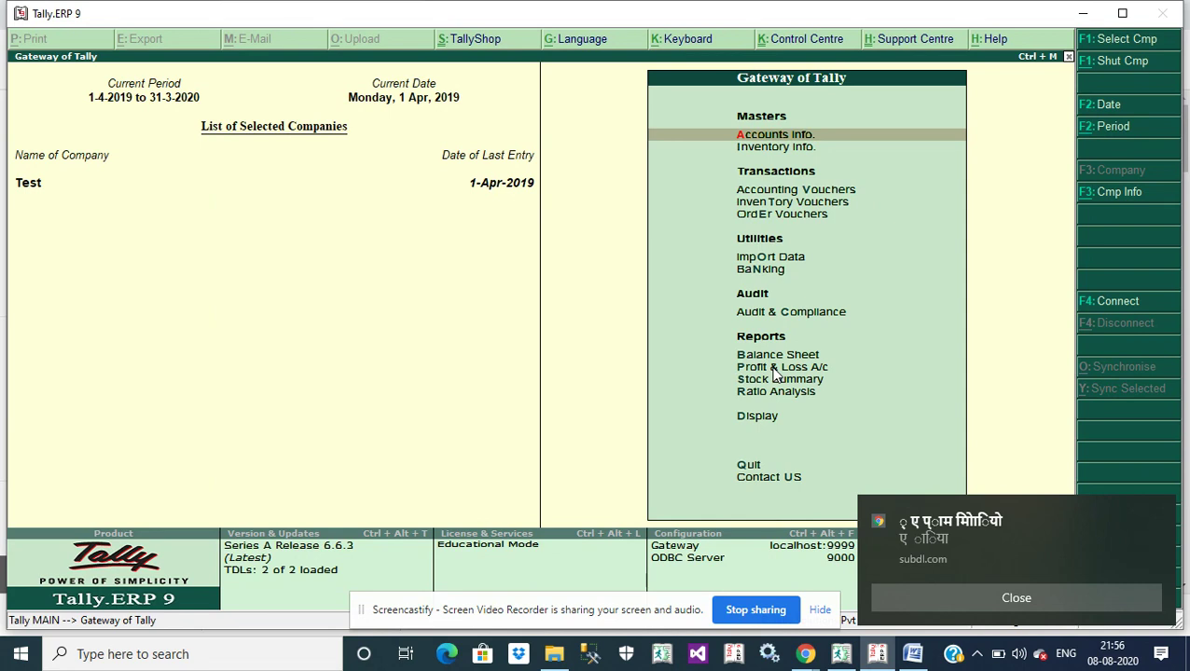
- Examine the Seal.jpeg and Signature.jpg images in the Signatures folder using File Explorer
click(554, 658)
click(567, 291)
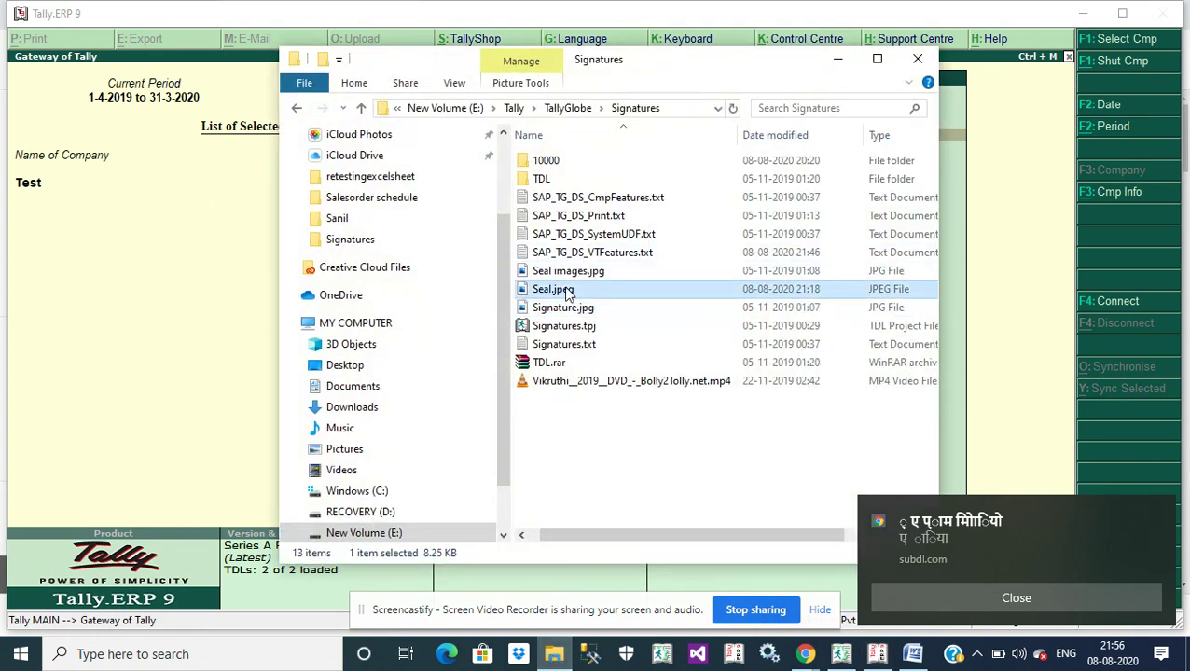
click(564, 308)
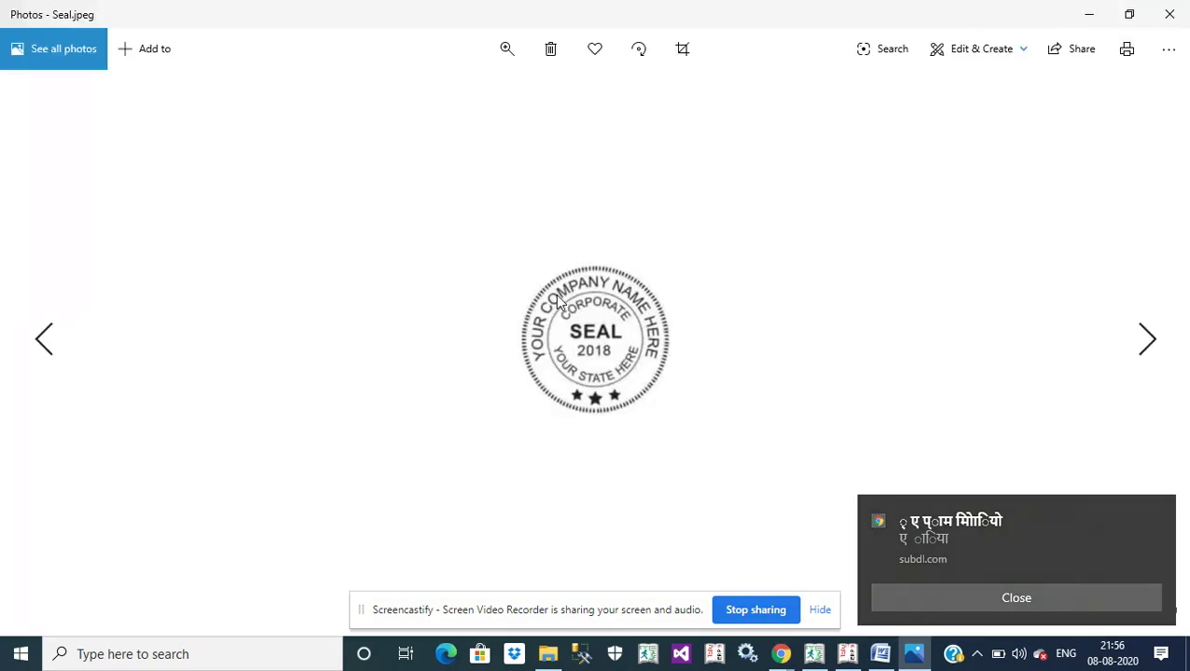
click(1175, 17)
double_click(578, 309)
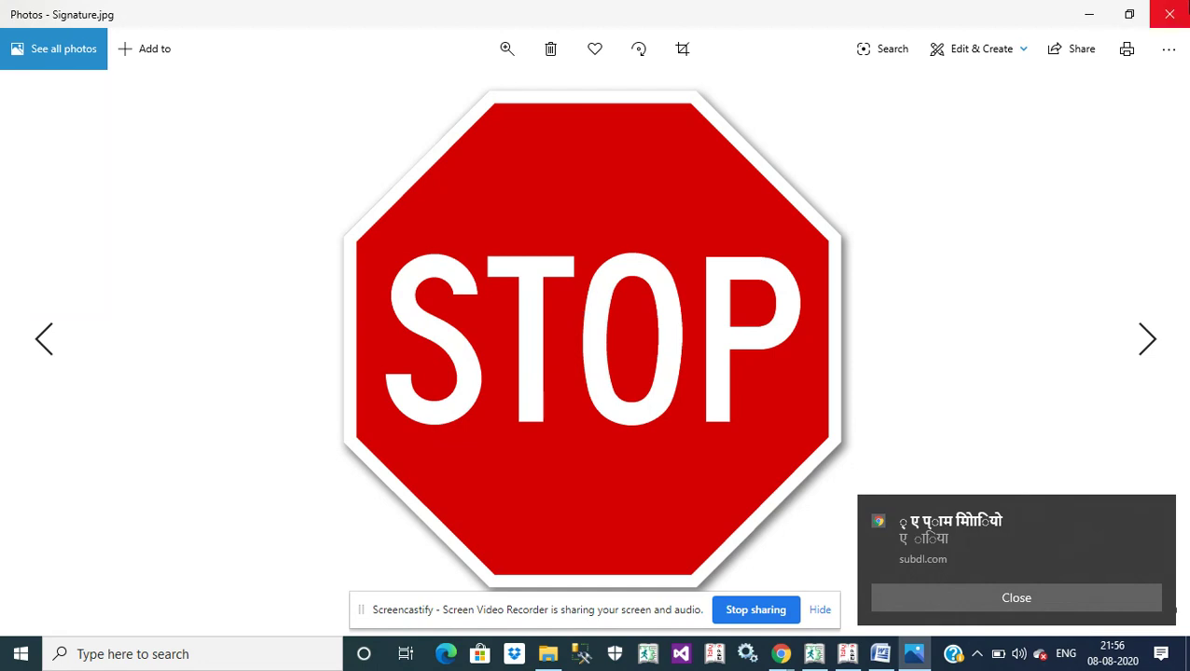
click(1180, 10)
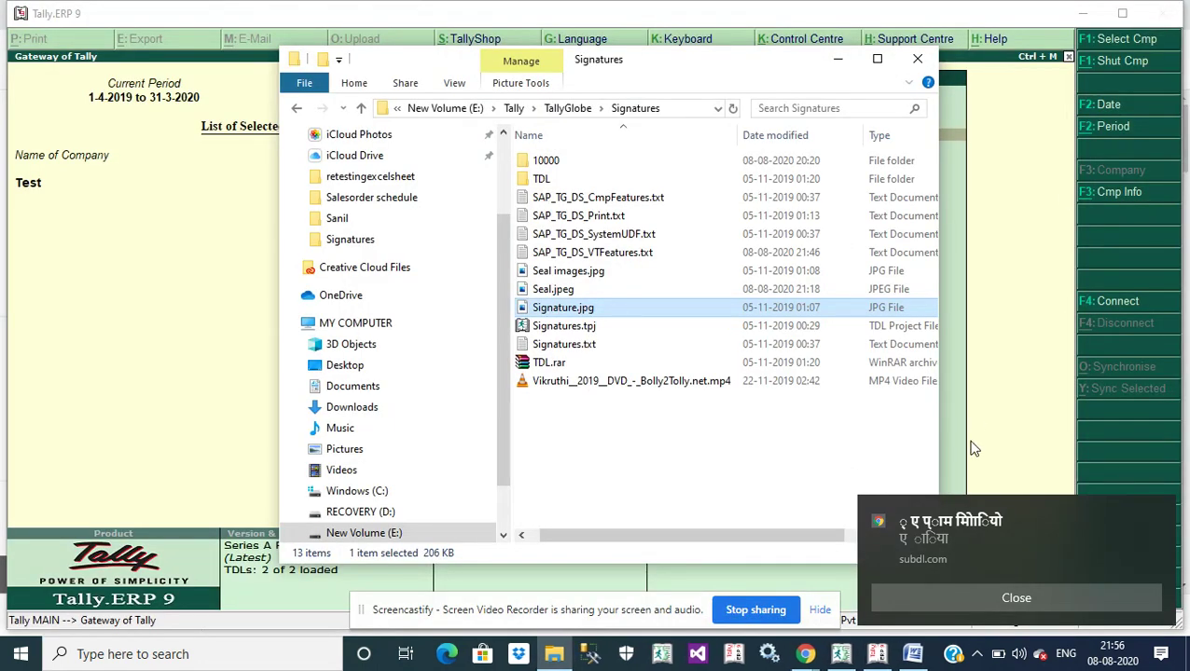
- Switch to Tally.ERP 9 and open the Sales voucher type for alteration
click(878, 654)
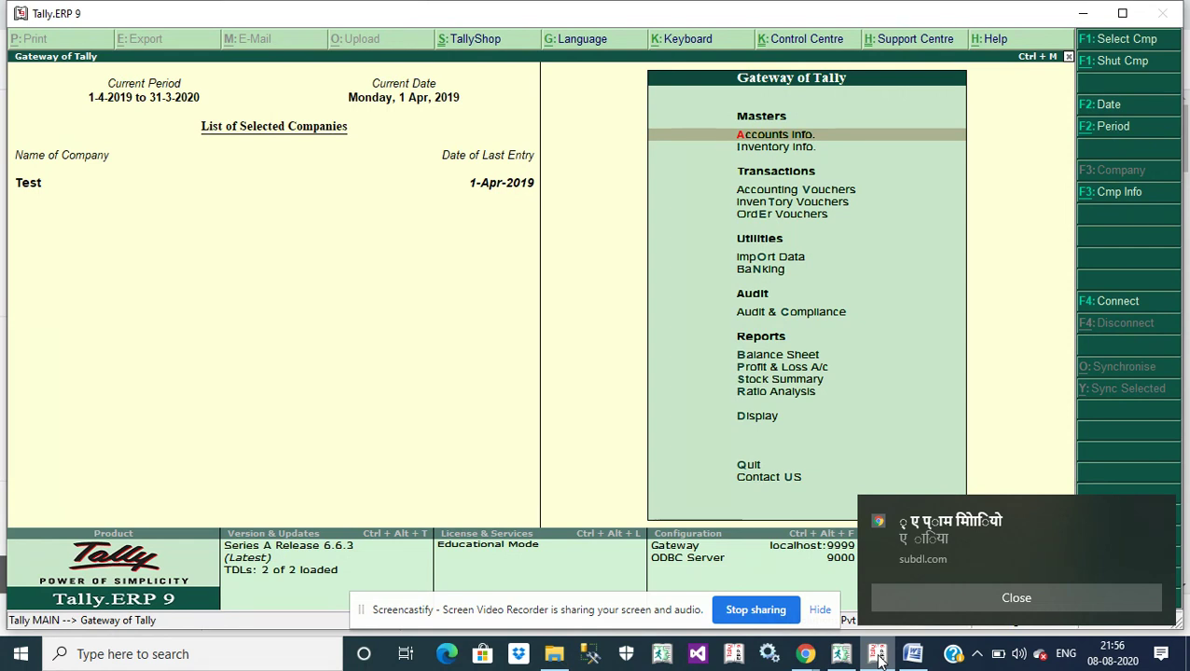
key(Return)
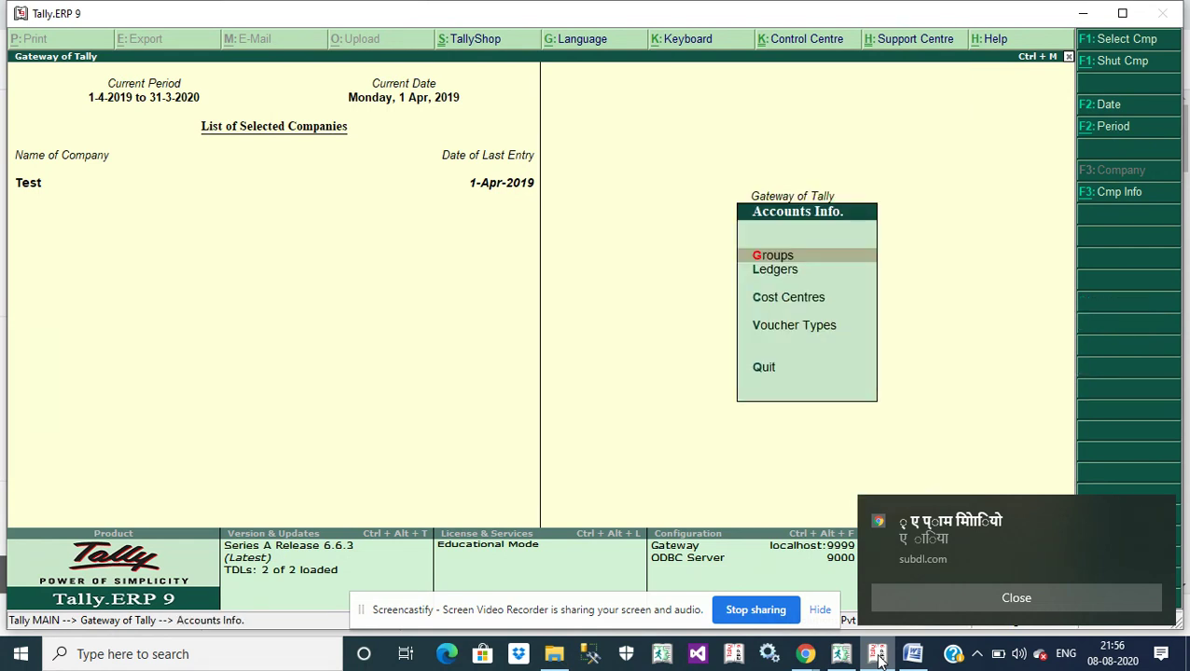
key(v)
key(Return)
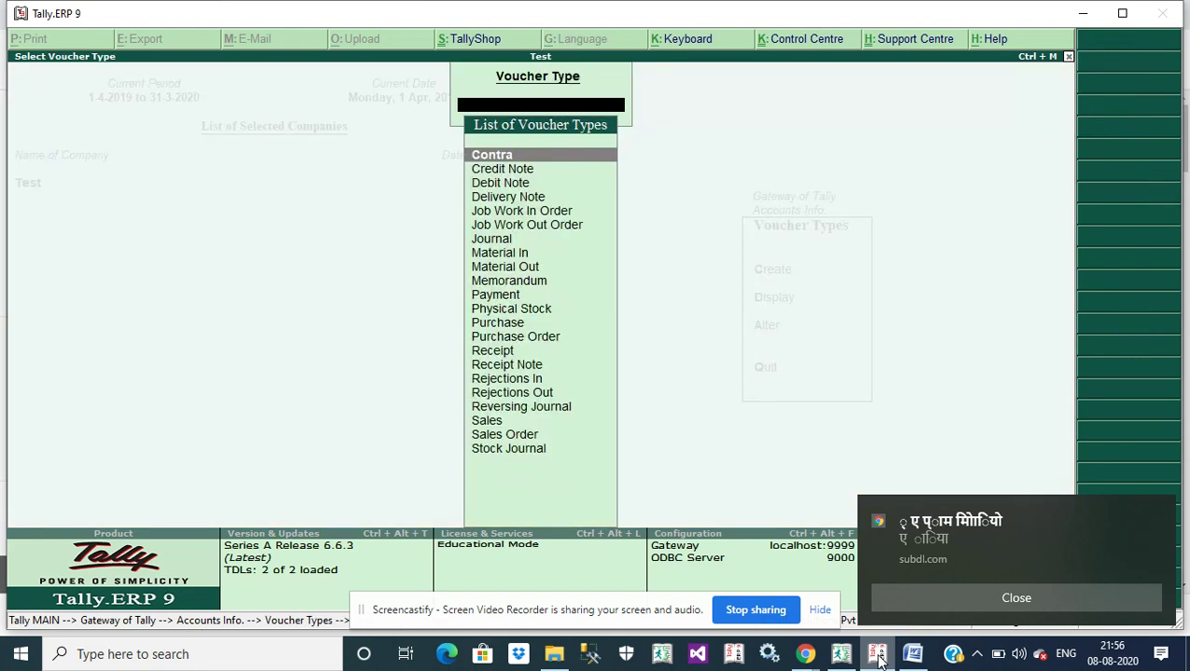
text(sa)
key(Return)
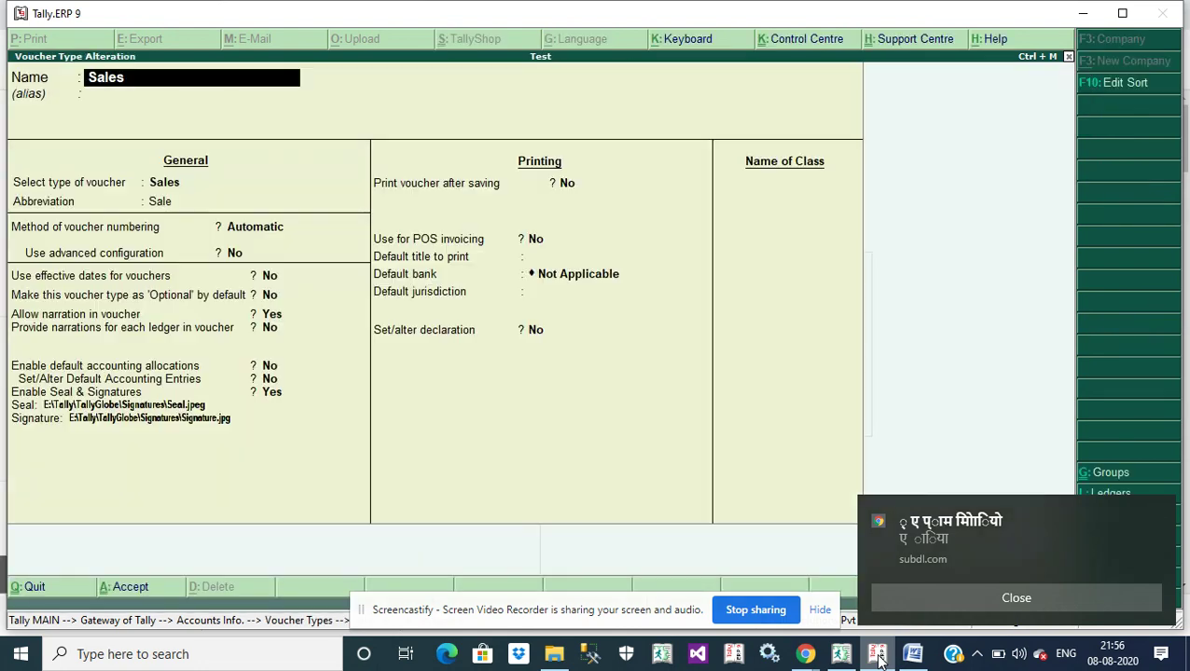
- Review the Enable Seal & Signatures option and the seal and signature image paths of the Sales voucher type
key(Return)
key(Return)
key(Return)
key(Return)
key(Return)
key(Return)
key(Return)
key(Return)
key(Return)
key(Return)
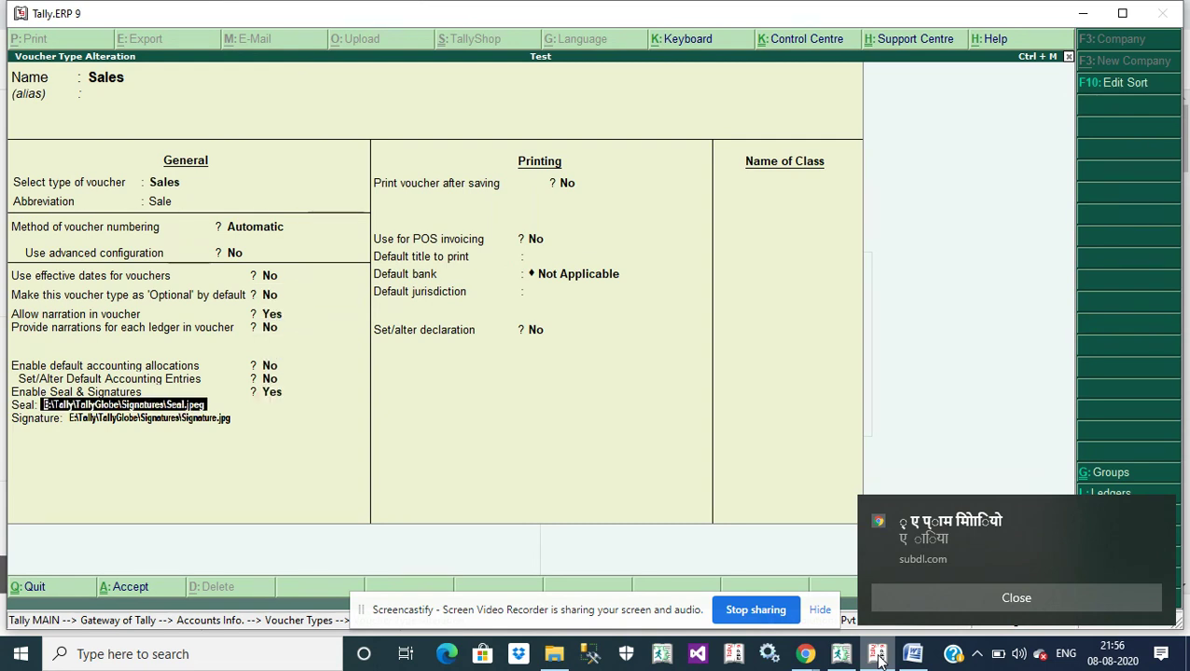
key(Return)
key(BackSpace)
key(Return)
key(BackSpace)
key(Return)
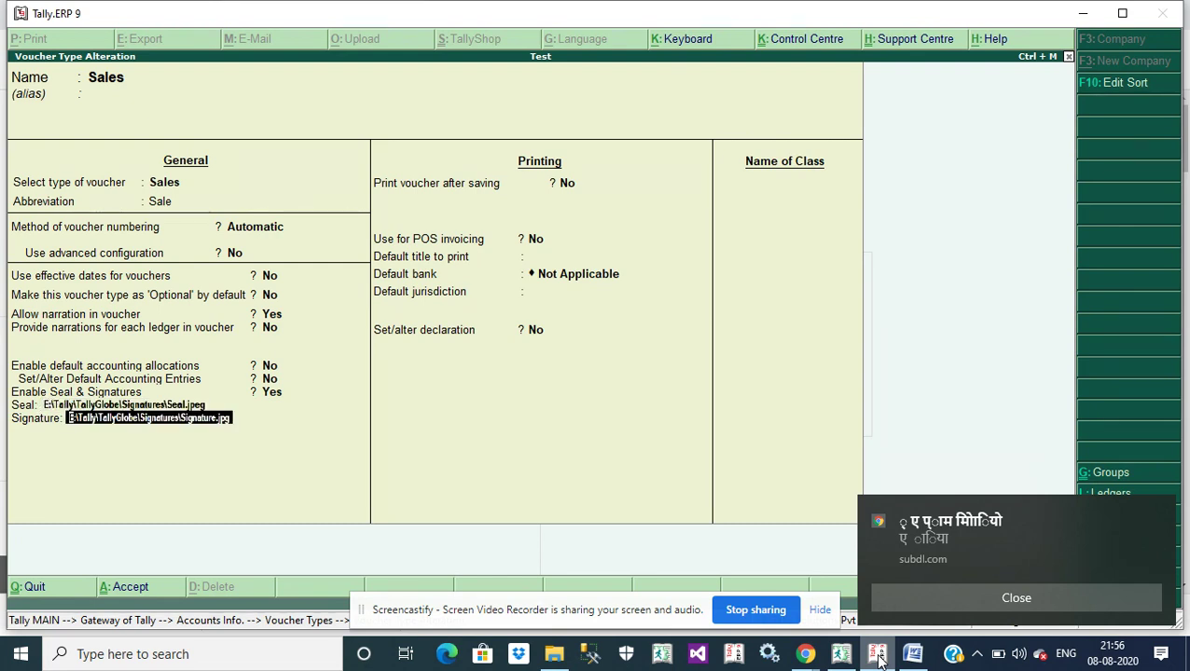
- Go through the remaining printing settings of the Sales voucher type and leave without saving, returning to the Gateway of Tally
key(Return)
key(Return)
key(Return)
key(Return)
key(Return)
key(Return)
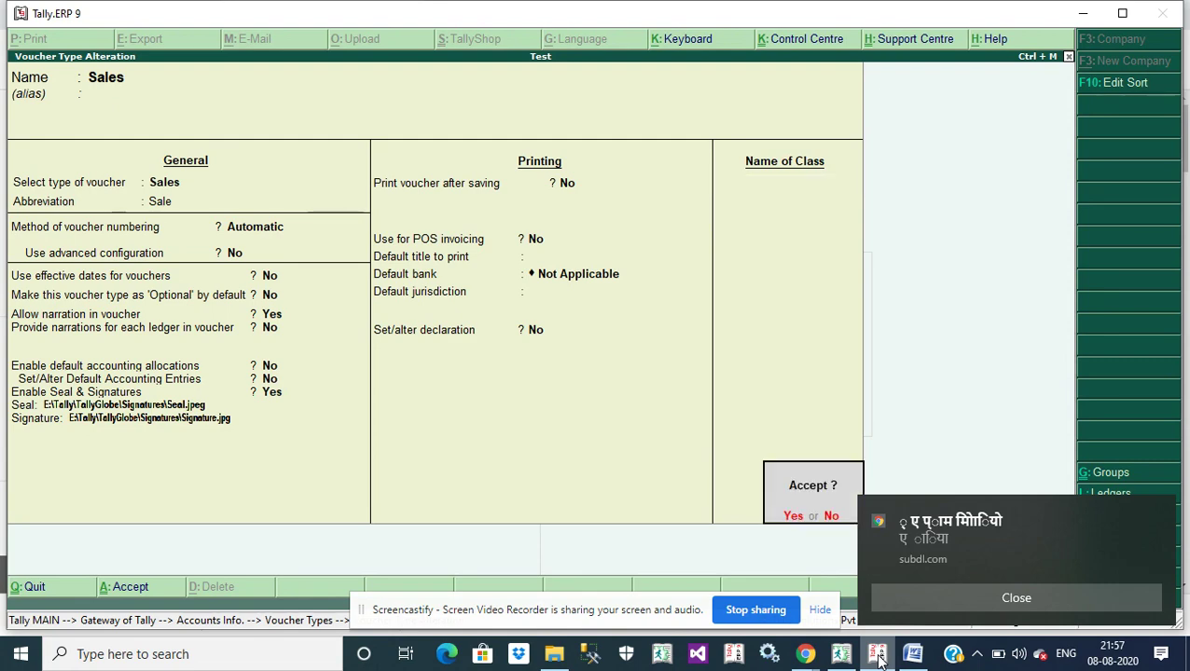
key(n)
key(BackSpace)
key(Escape)
key(Escape)
key(Escape)
key(Escape)
key(n)
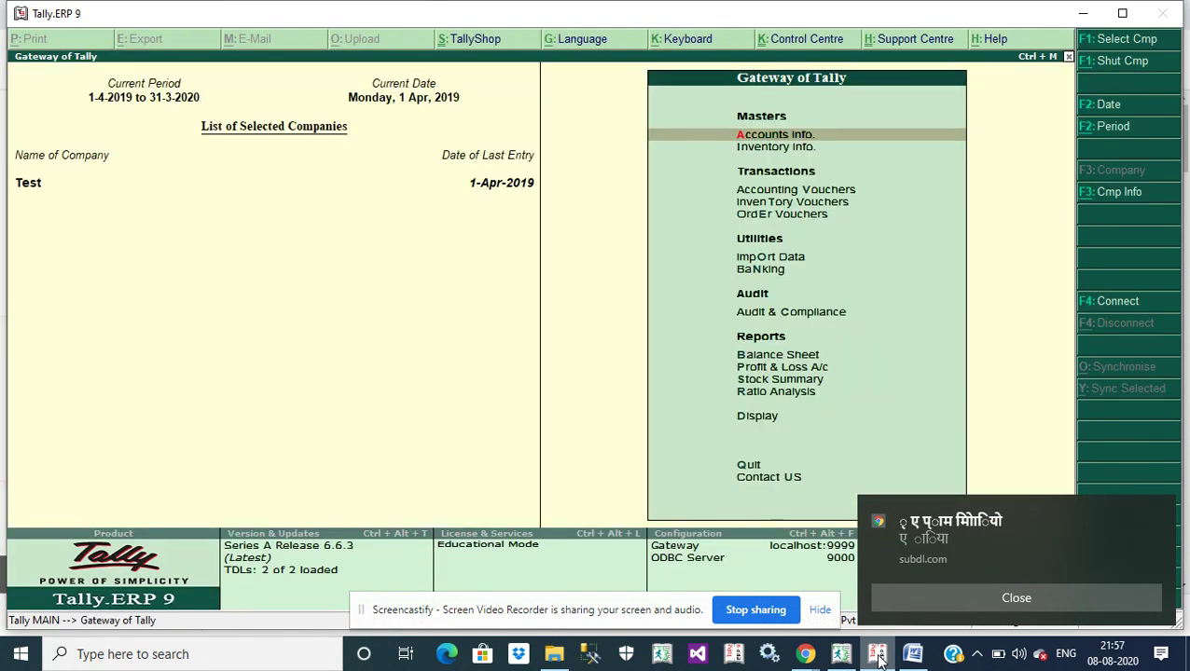
- Open the Customer's Sales voucher of 1-4-2019 from the Day Book
key(d)
key(y)
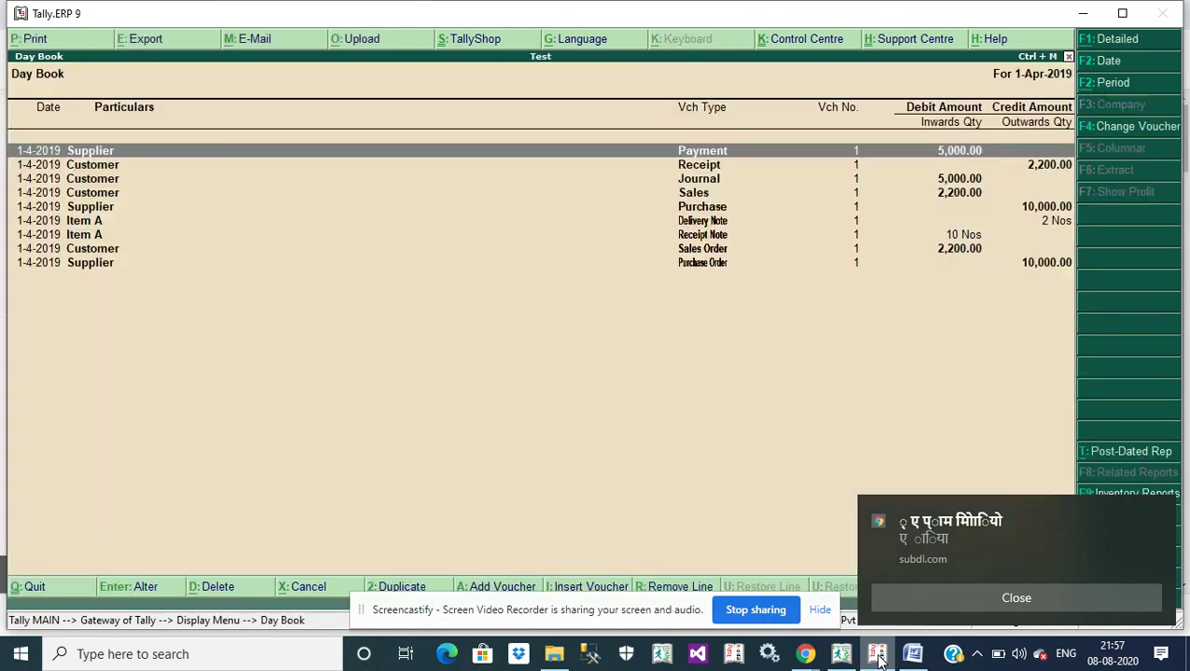
key(Down)
key(Down)
key(Down)
key(Down)
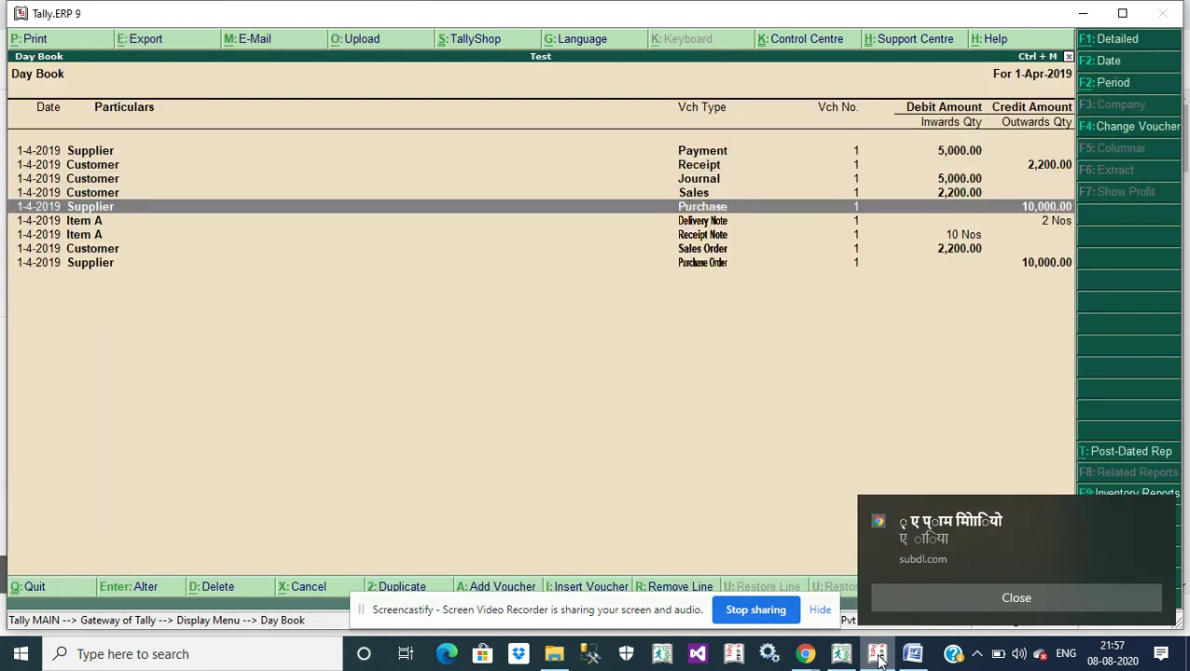
key(Up)
key(Up)
key(Down)
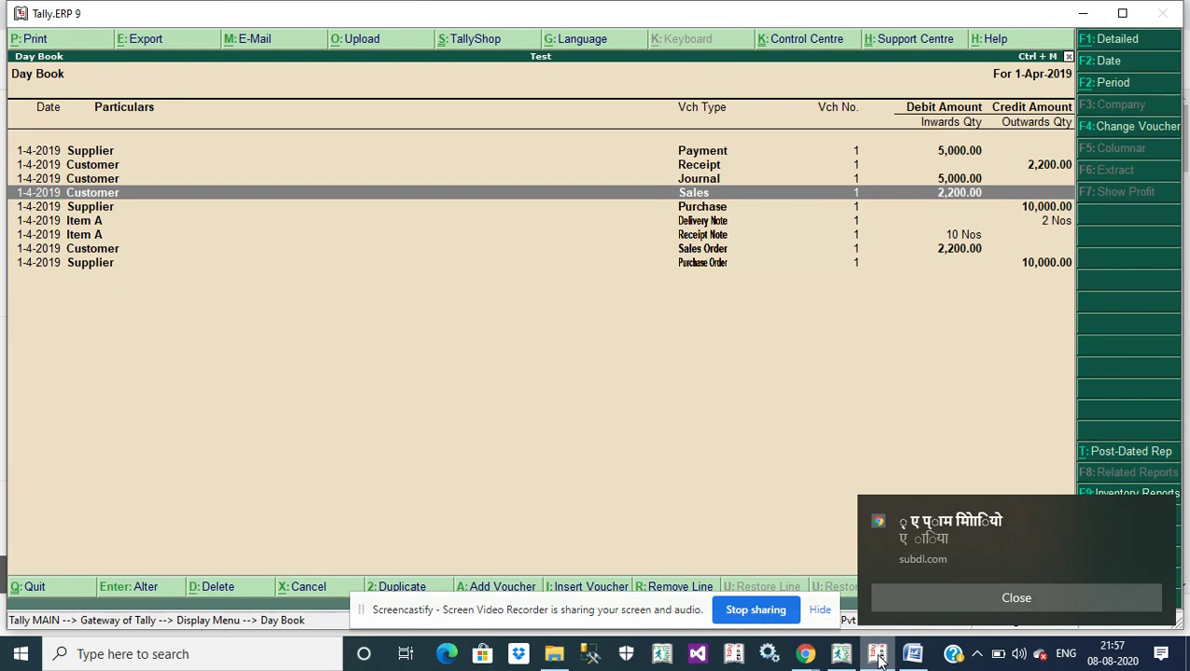
key(Return)
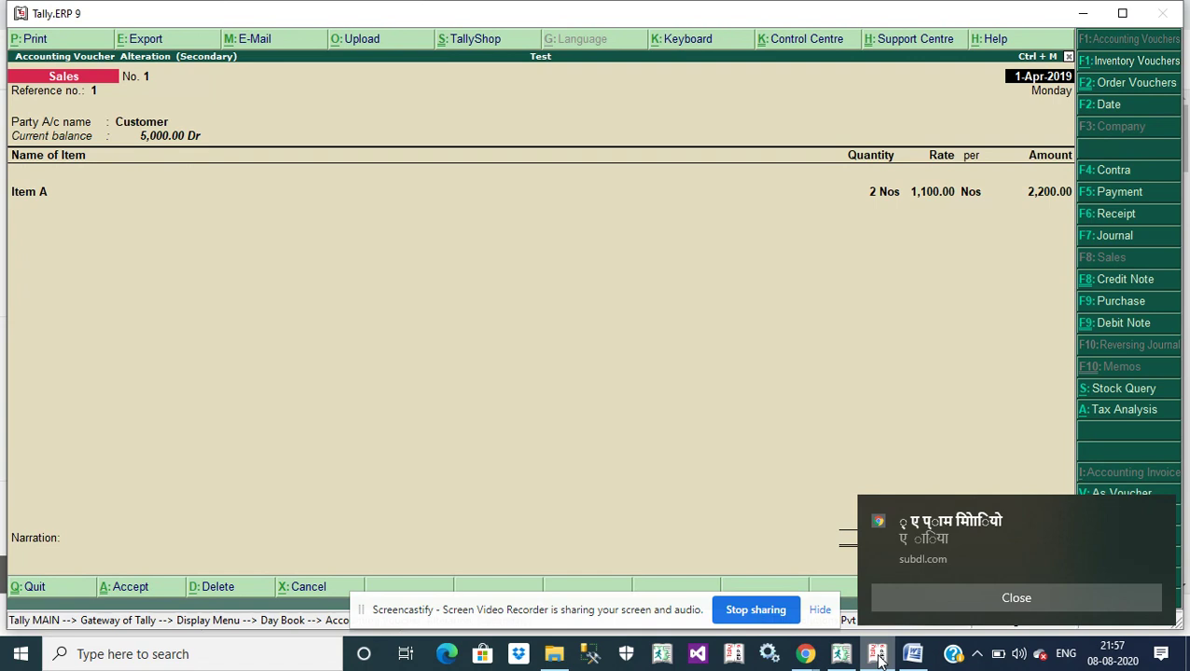
- Preview the sales voucher's printed tax invoice and examine the seal and signature in its signatory area
key(ctrl+a)
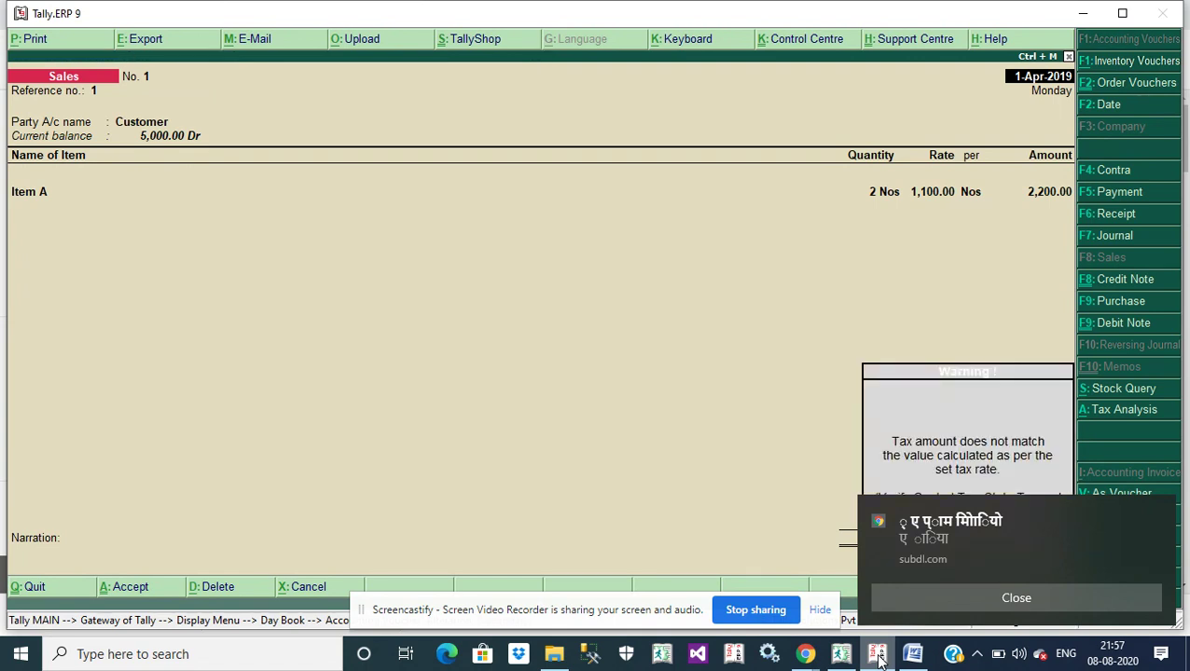
key(Return)
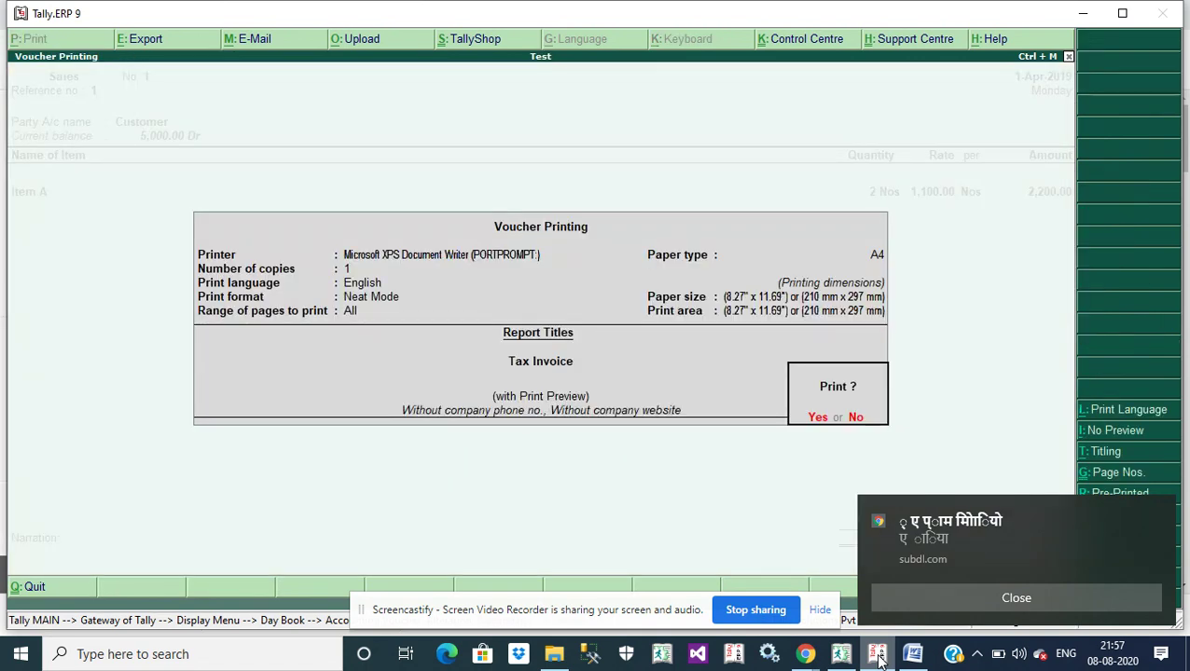
key(Return)
key(alt+z)
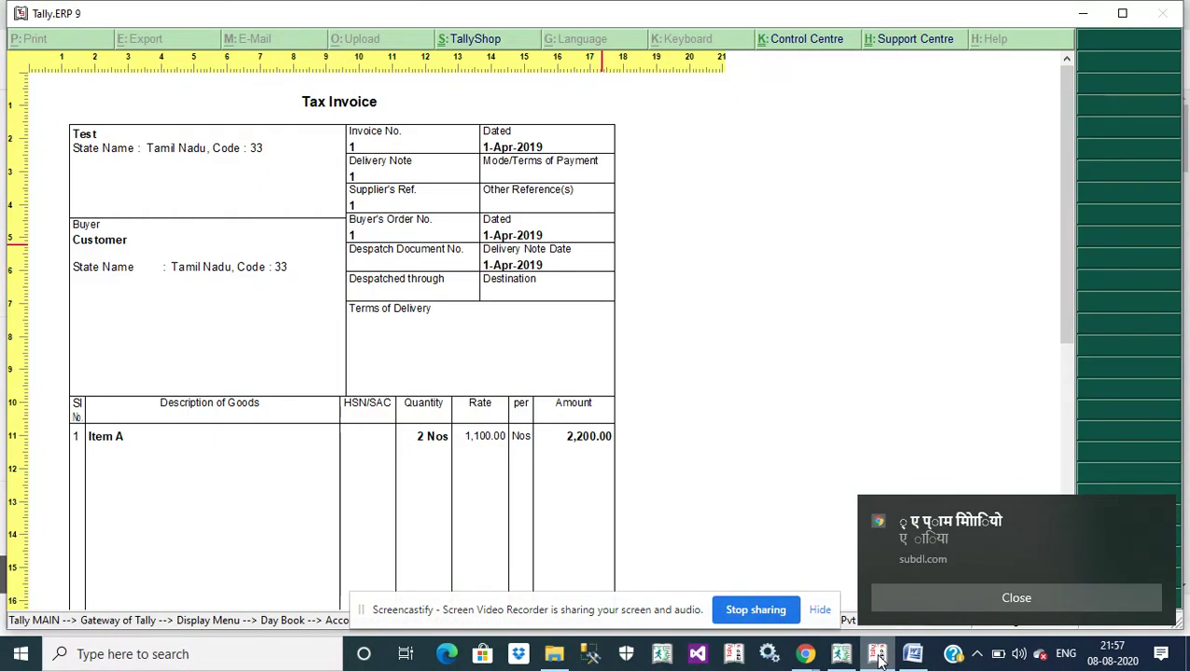
key(Down)
key(Down)
key(Down)
key(Down)
key(Down)
key(Down)
key(Down)
key(Down)
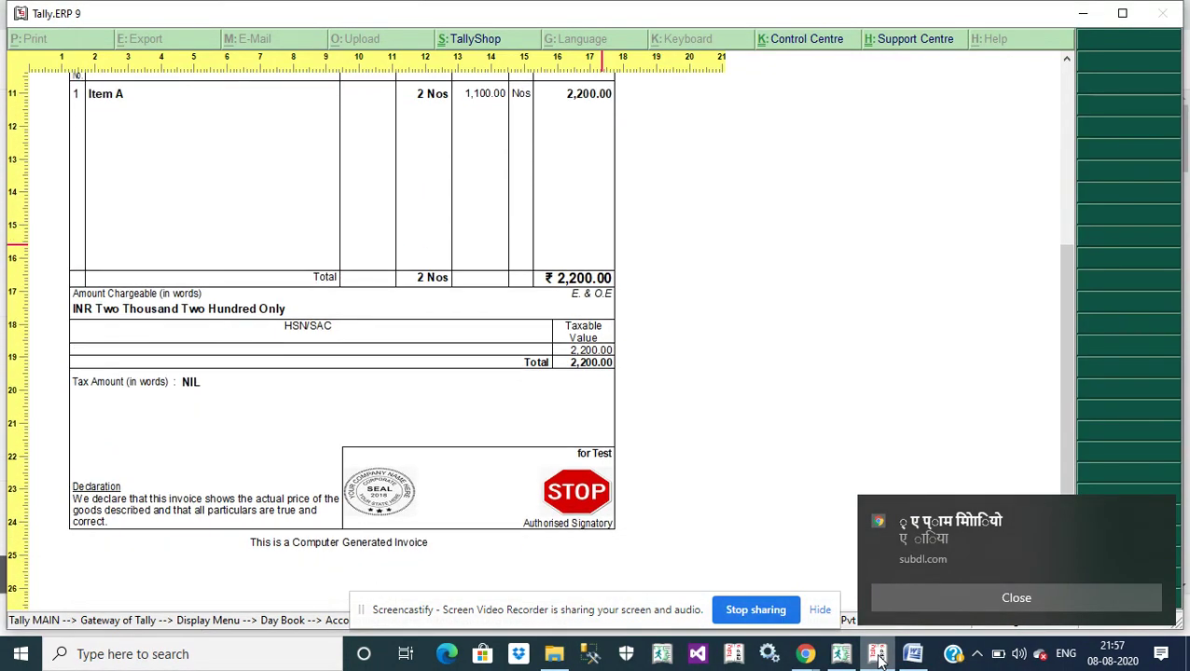
key(Down)
key(Down)
key(Down)
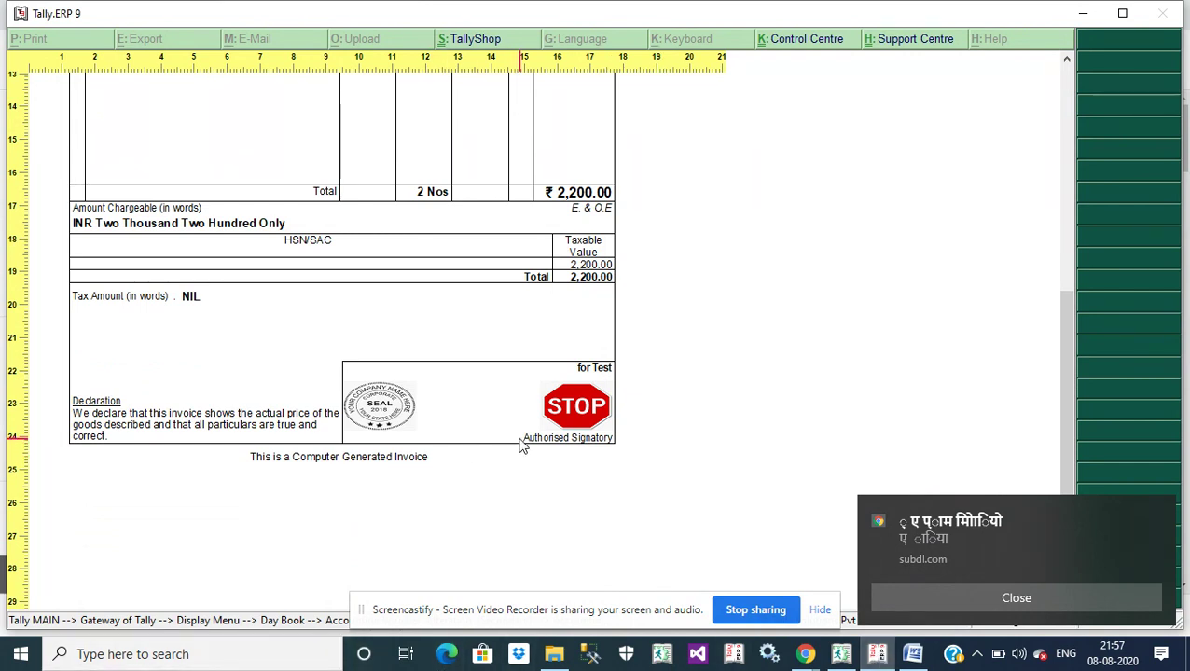
key(alt+z)
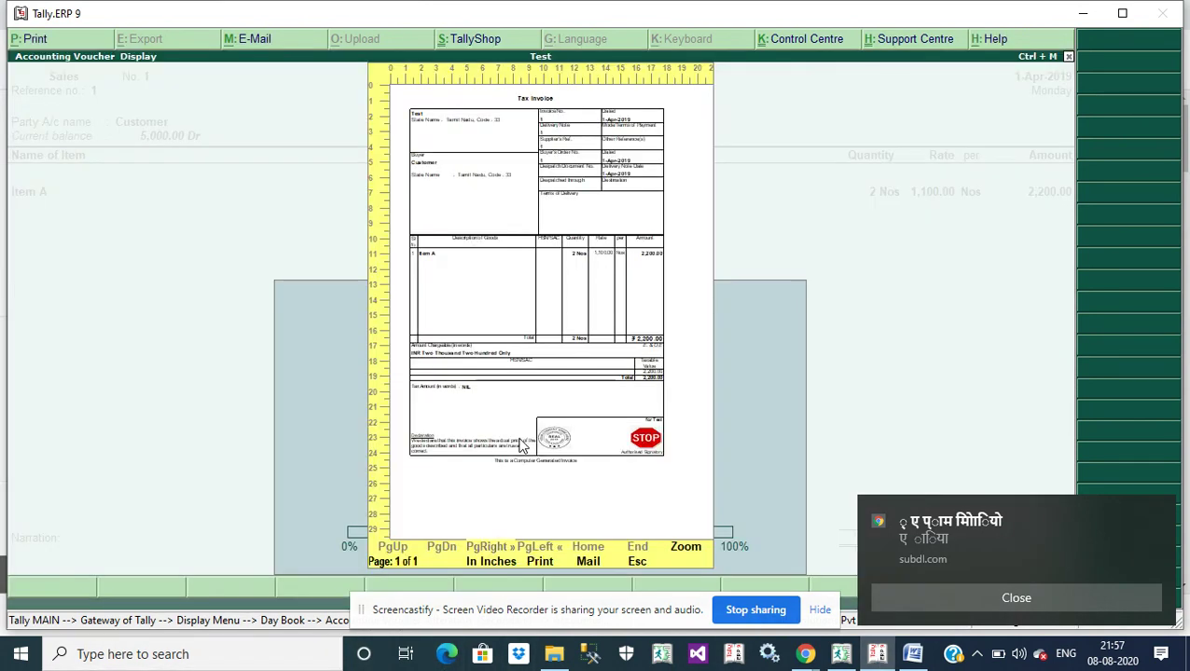
key(Escape)
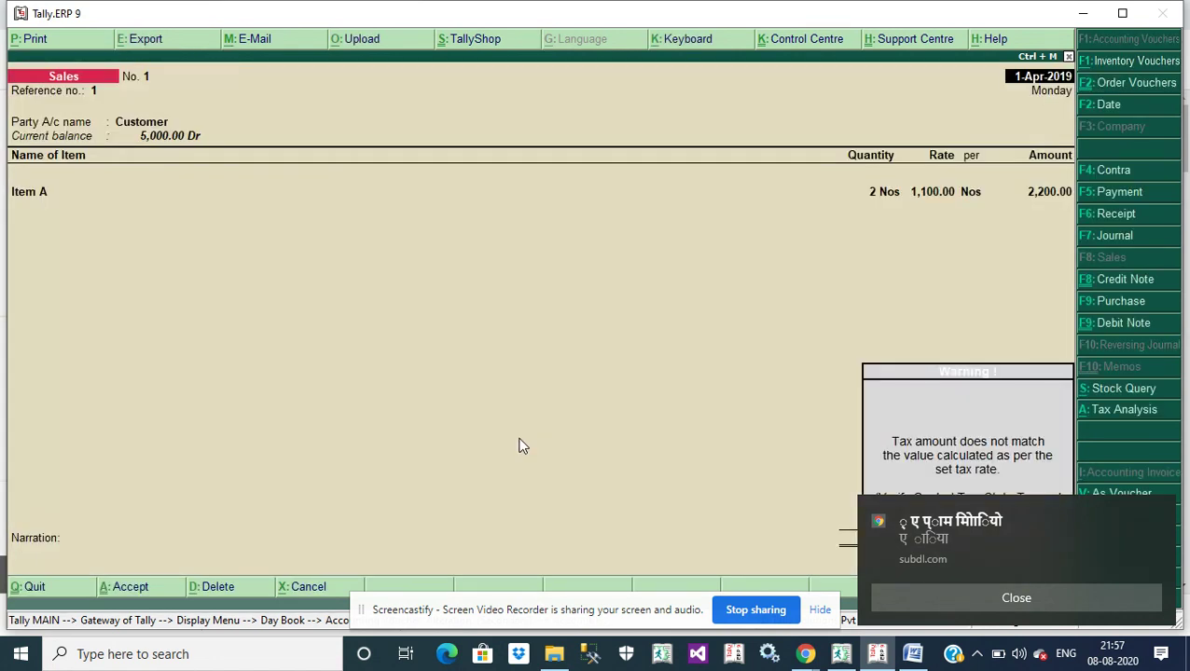
- Set Print in simple format to Yes in the sales invoice print configuration and preview the invoice
key(F12)
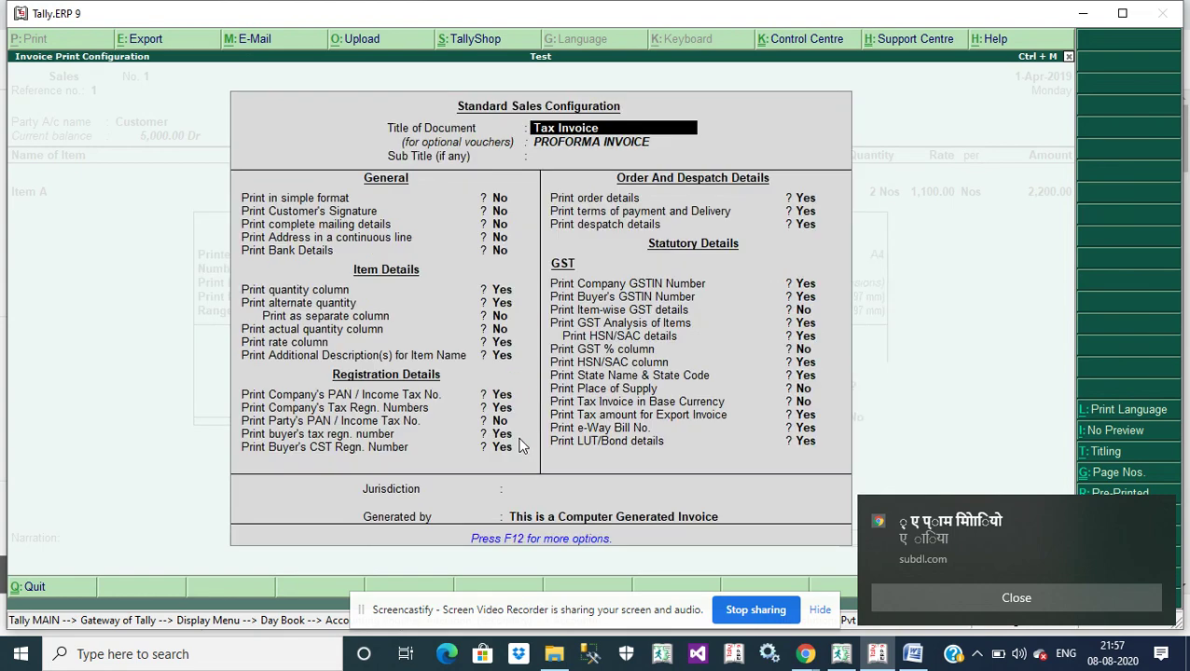
key(Return)
key(Return)
key(Return)
text(Y)
key(Return)
key(Return)
key(ctrl+a)
key(Return)
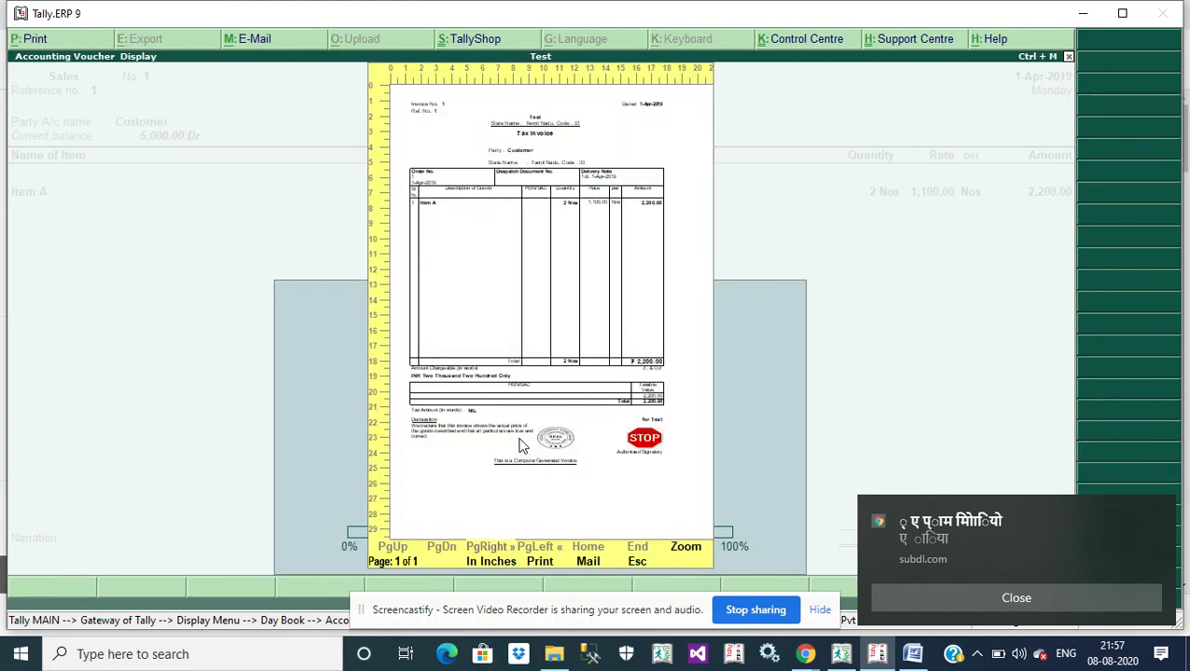
- Examine the seal and signature at the end of the simple-format invoice preview, then return to the Day Book
key(alt+z)
scroll(520, 446, down, 10)
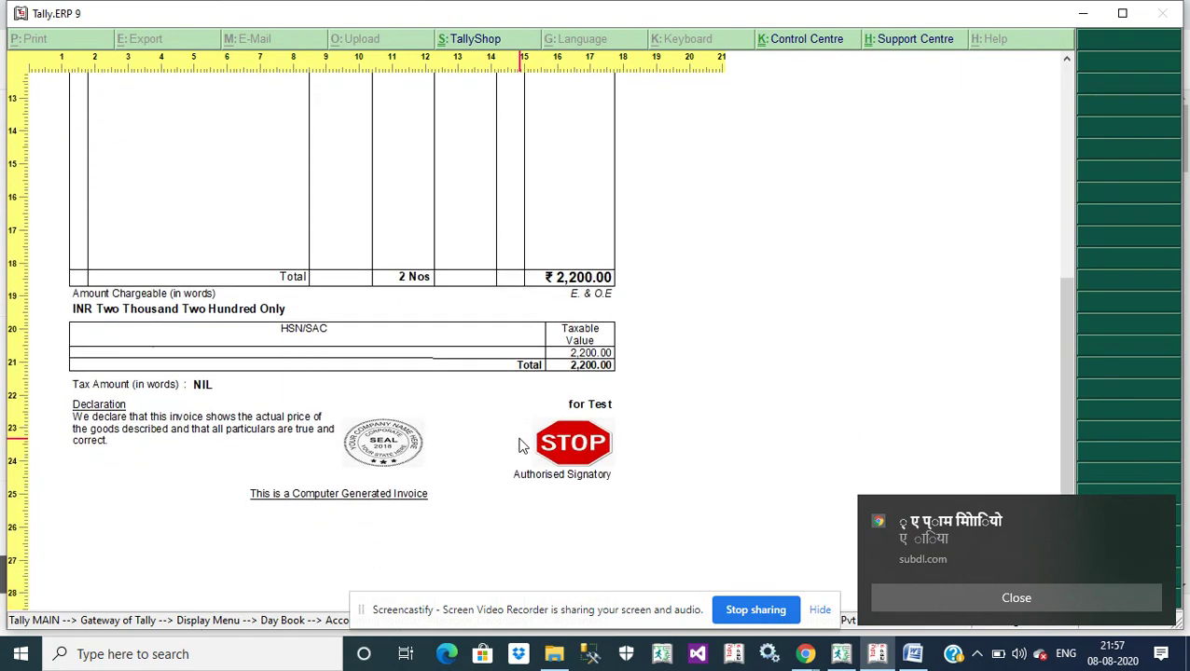
scroll(521, 446, down, 1)
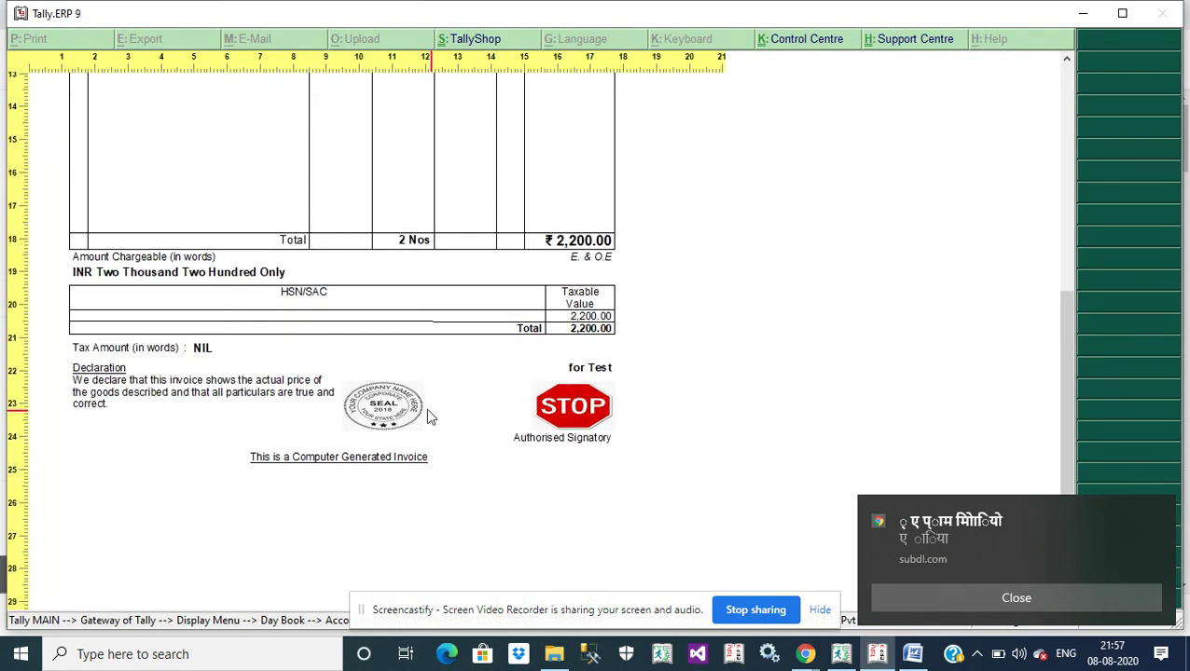
key(alt+z)
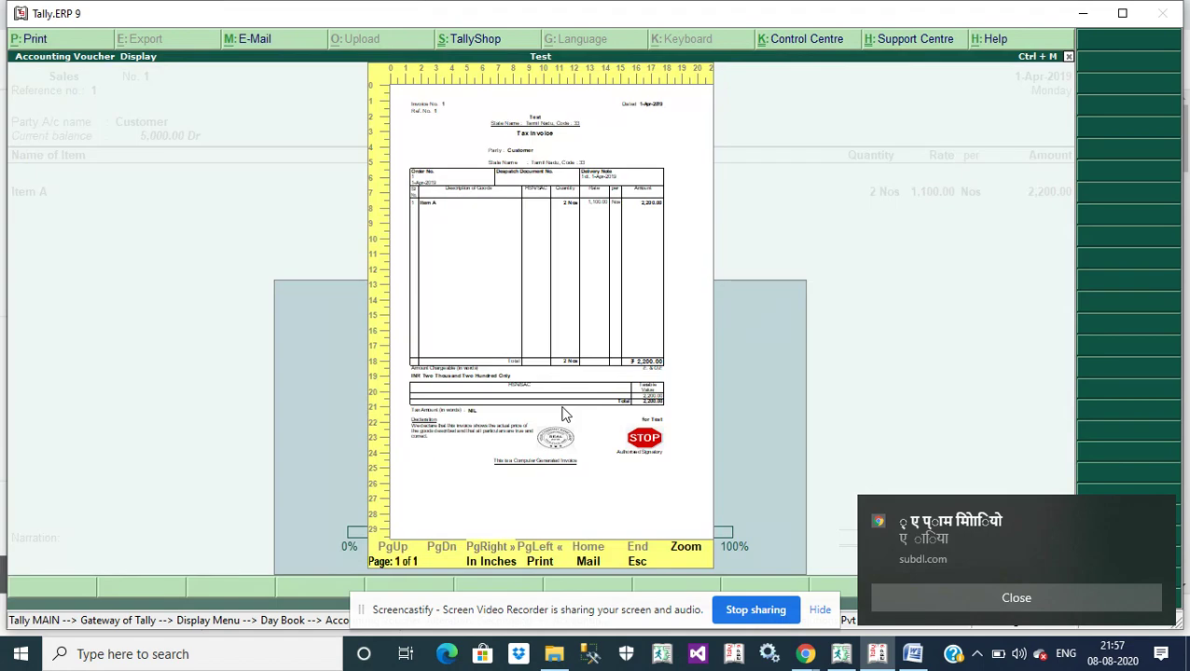
key(Escape)
key(Escape)
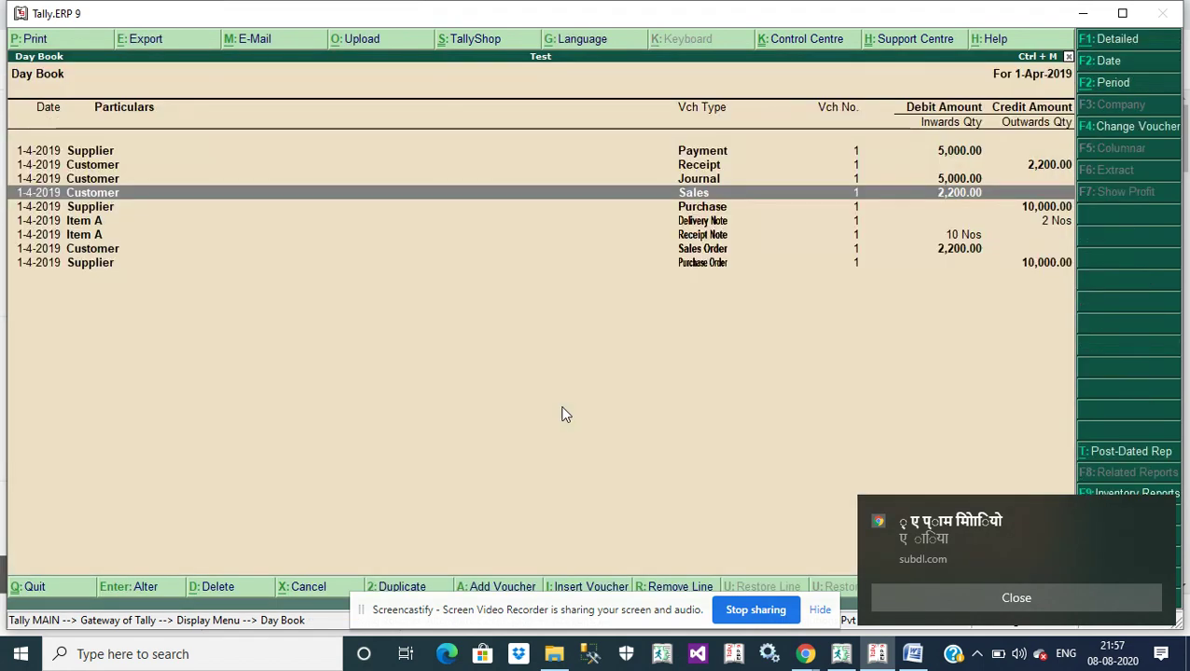
- Open the Supplier's Payment voucher from the Day Book
key(Up)
key(Up)
key(Up)
key(Return)
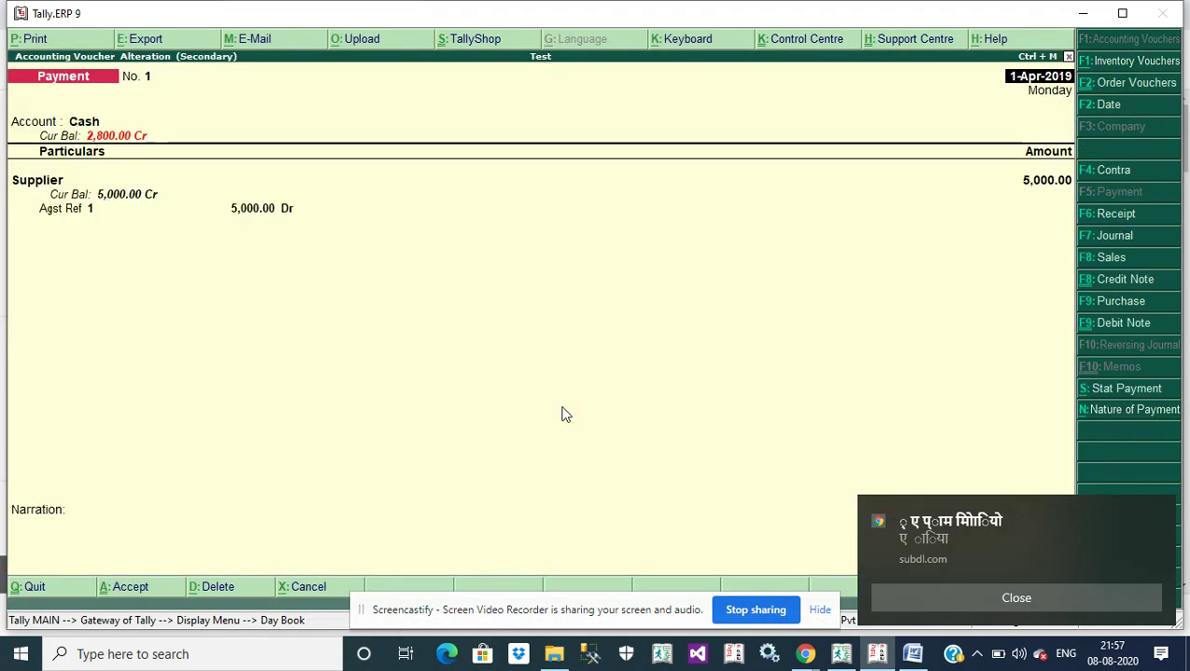
- Preview the payment voucher's printout, examine the seal and signature above Authorised Signatory, and return to the Day Book
key(alt+p)
key(Return)
key(Return)
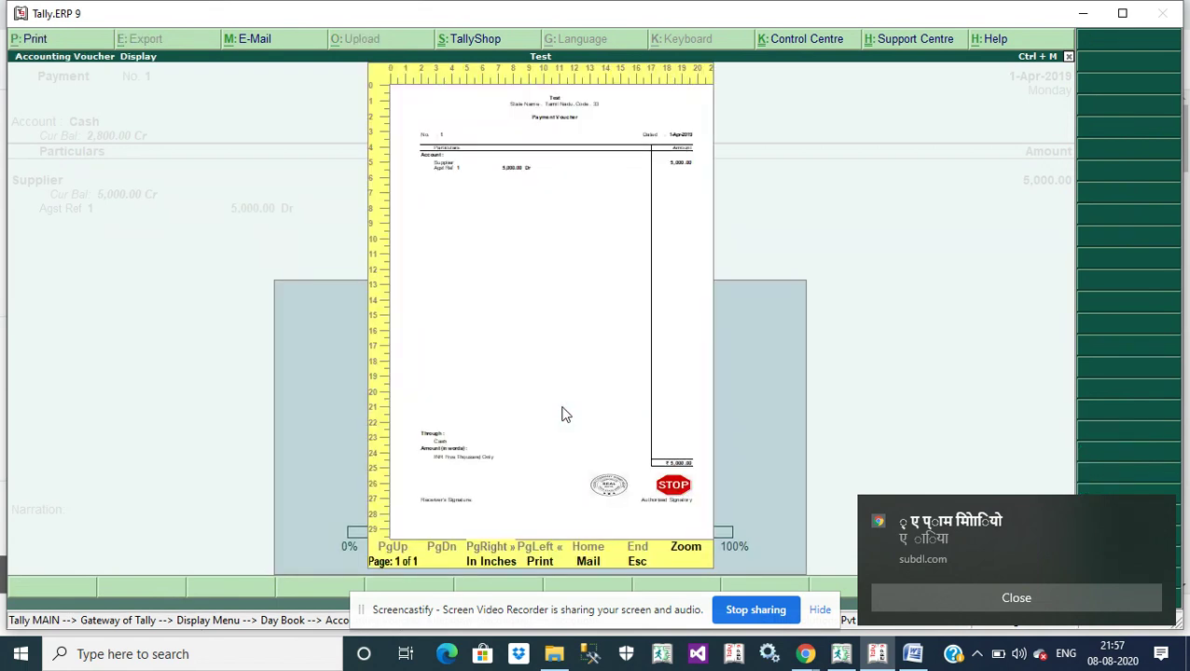
key(alt+z)
scroll(561, 414, down, 5)
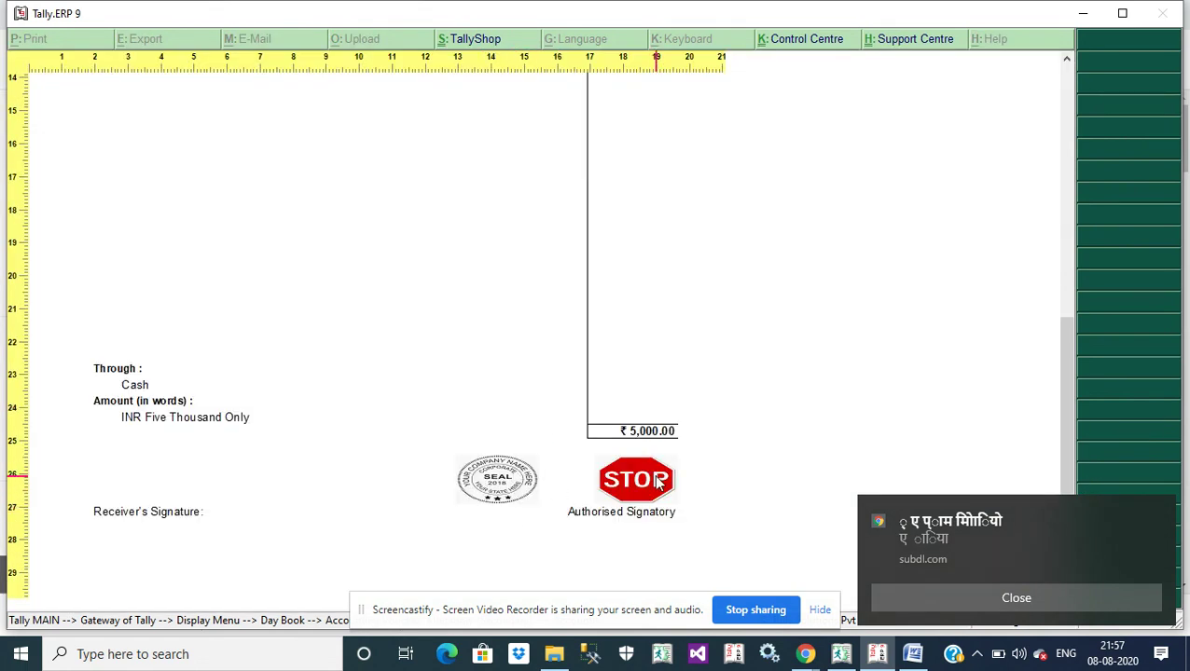
key(Escape)
key(Escape)
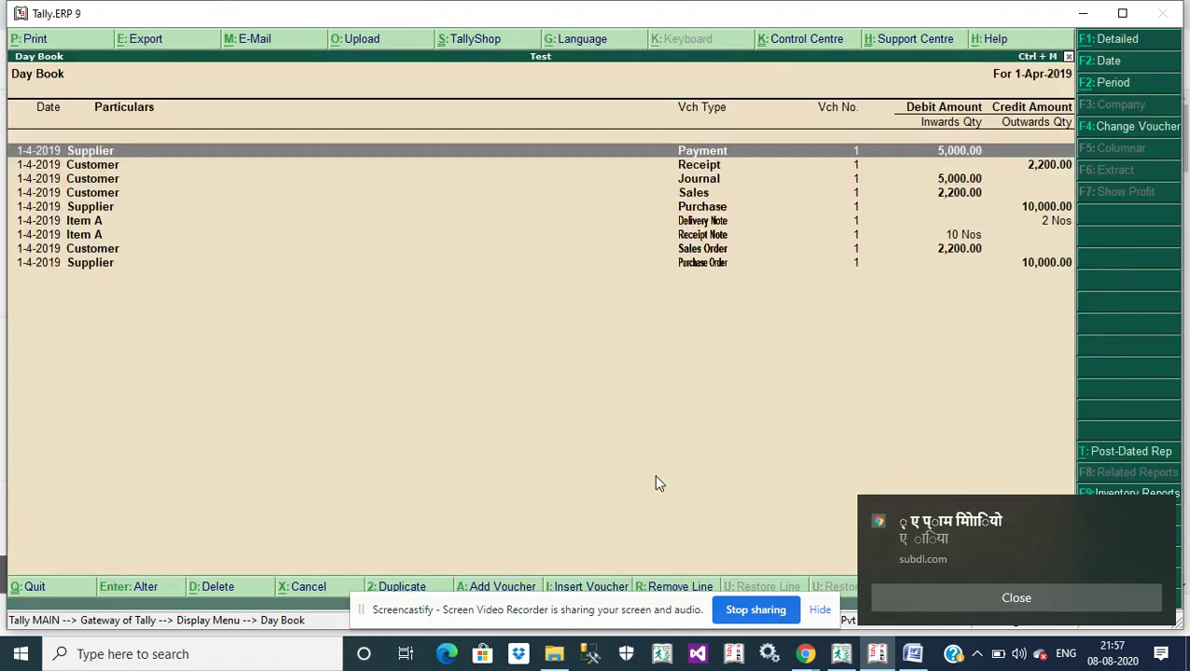
- Preview the Customer's Journal voucher from the Day Book and examine the seal and signature above Authorised Signatory
key(Down)
key(Down)
key(Return)
key(alt+p)
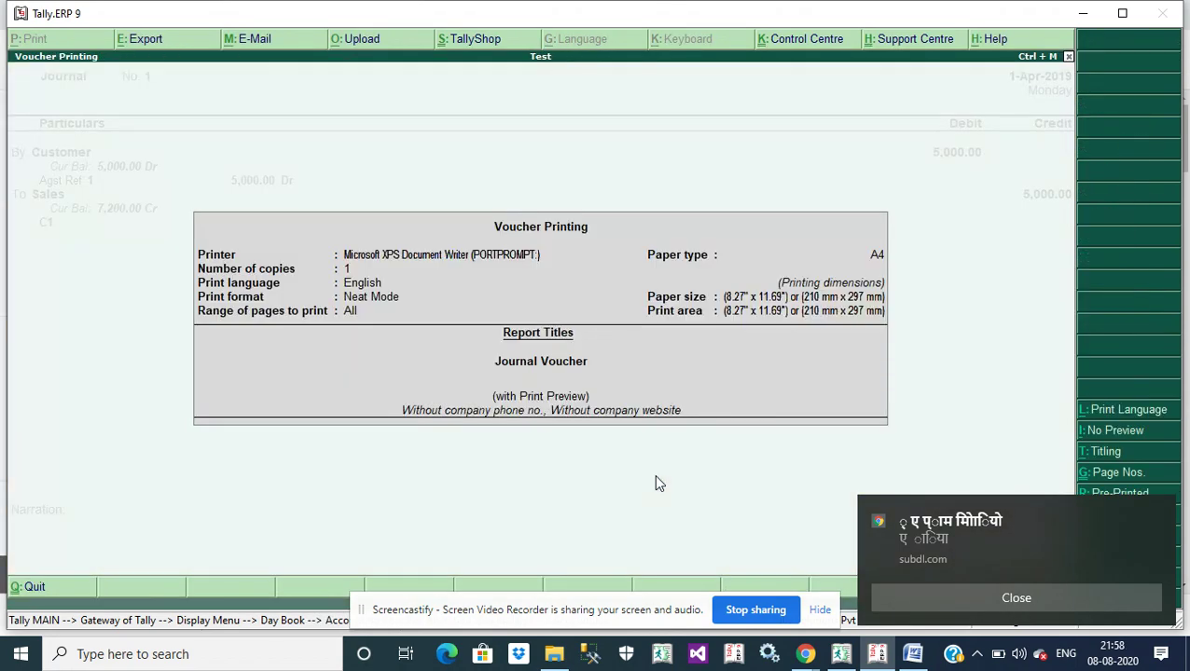
key(Return)
key(Return)
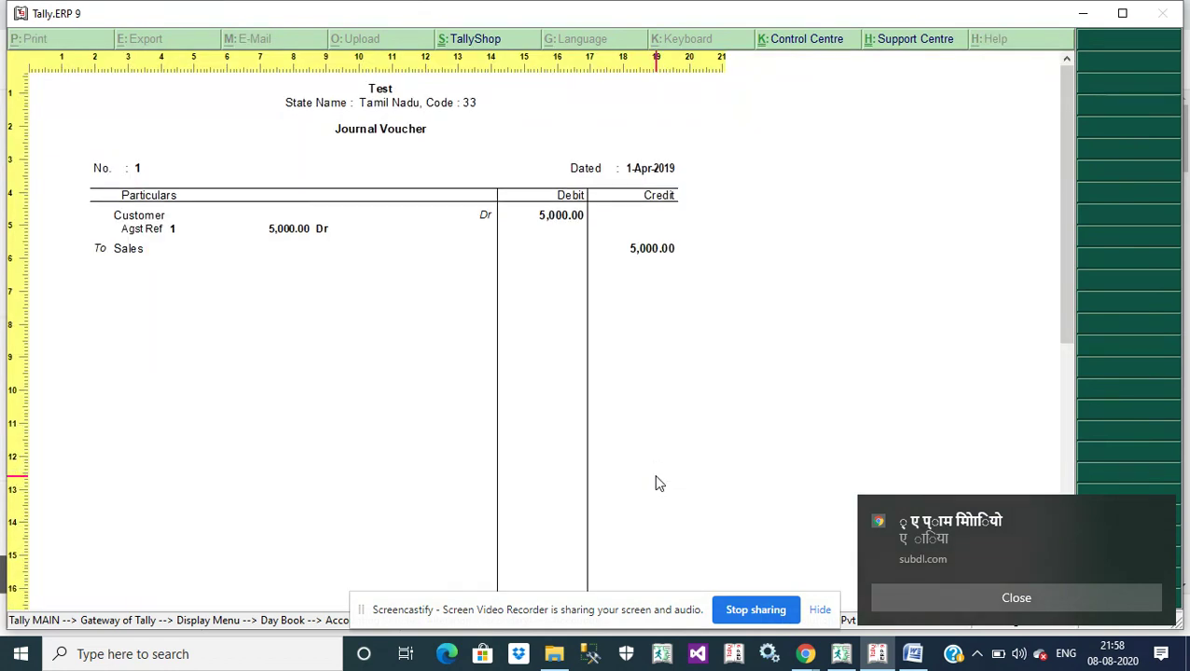
scroll(655, 478, down, 10)
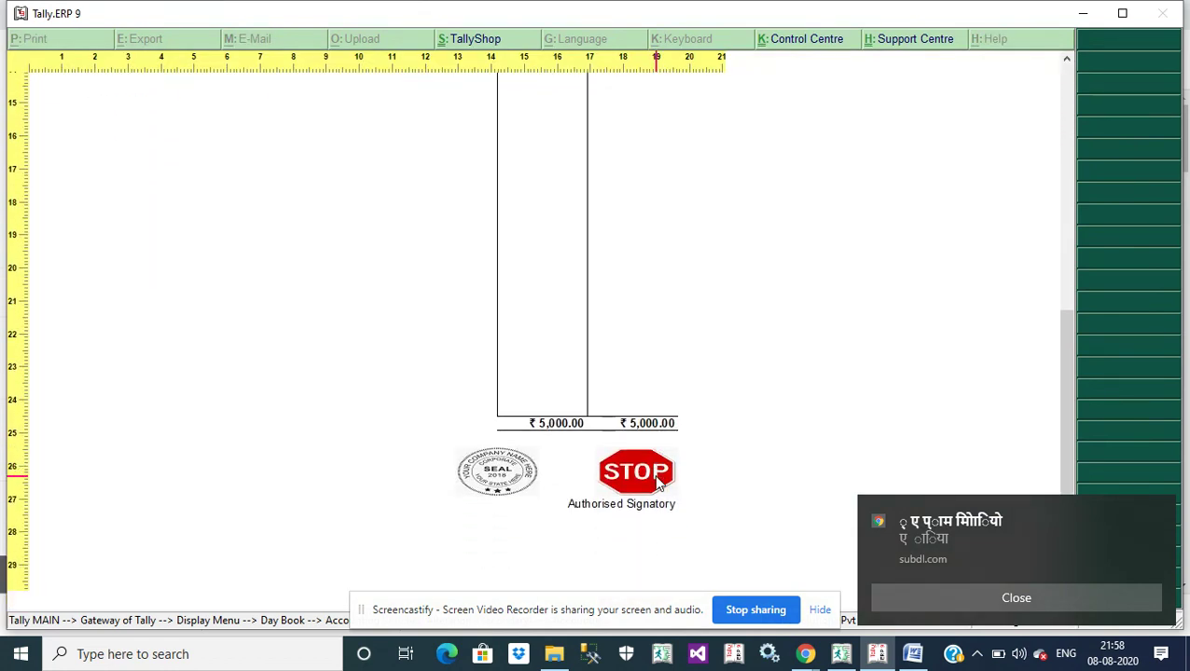
key(Escape)
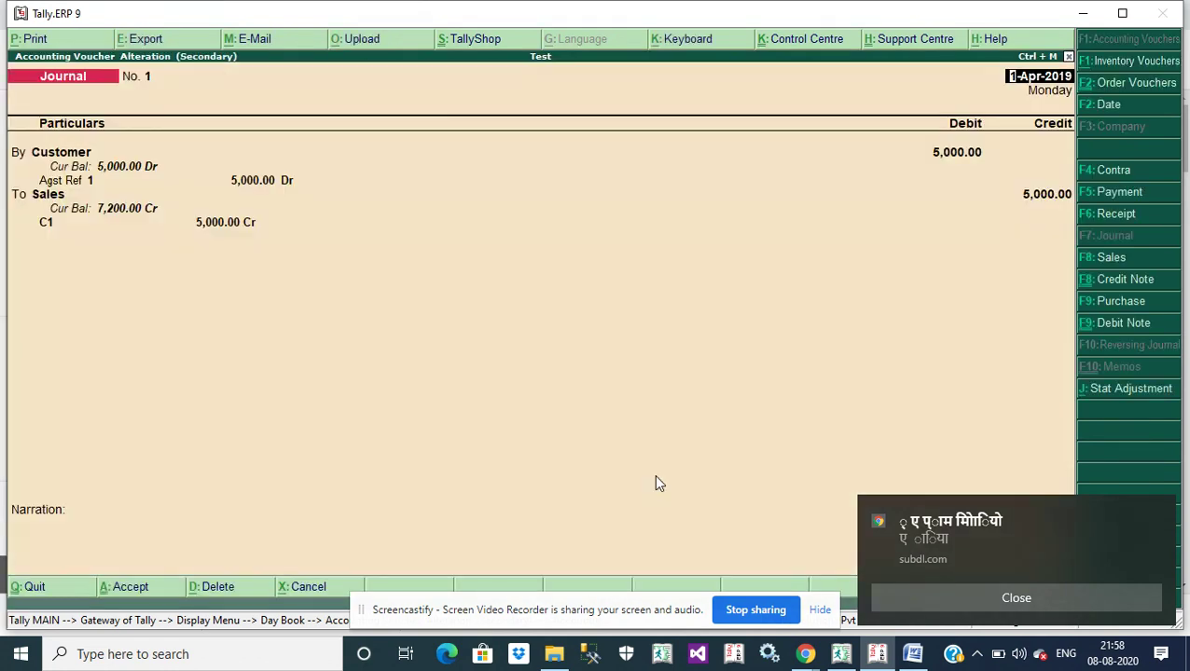
key(Escape)
- Open the Delivery Note for Item A from the Day Book and preview its printout
key(Down)
key(Down)
key(Down)
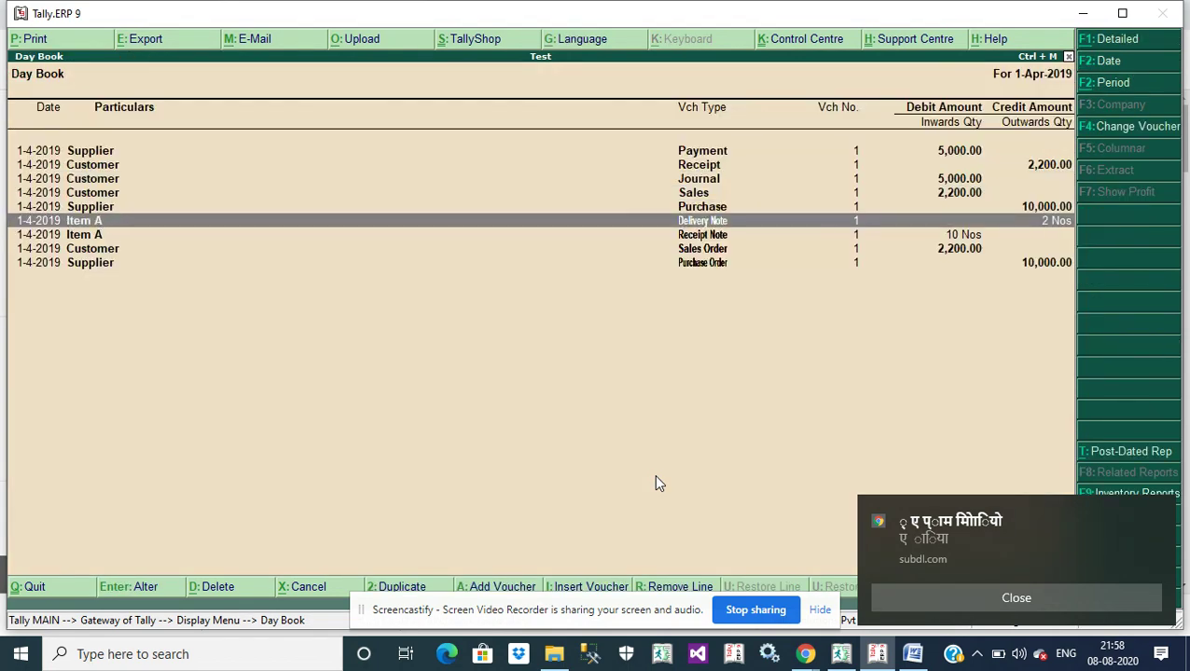
key(Return)
key(alt+p)
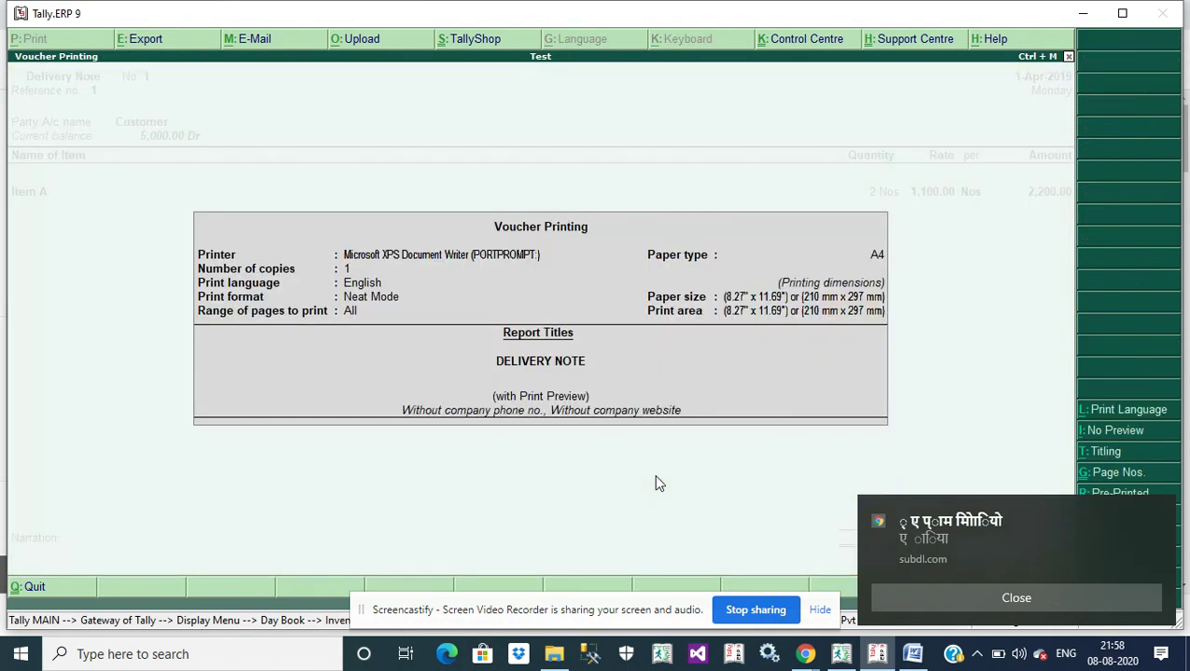
key(Return)
- Examine the seal and signature in the signatory area of the Delivery Note preview, then return to the Day Book
key(alt+z)
key(Down)
key(Down)
key(Down)
key(Down)
key(Down)
key(Down)
key(Down)
key(Down)
key(alt+z)
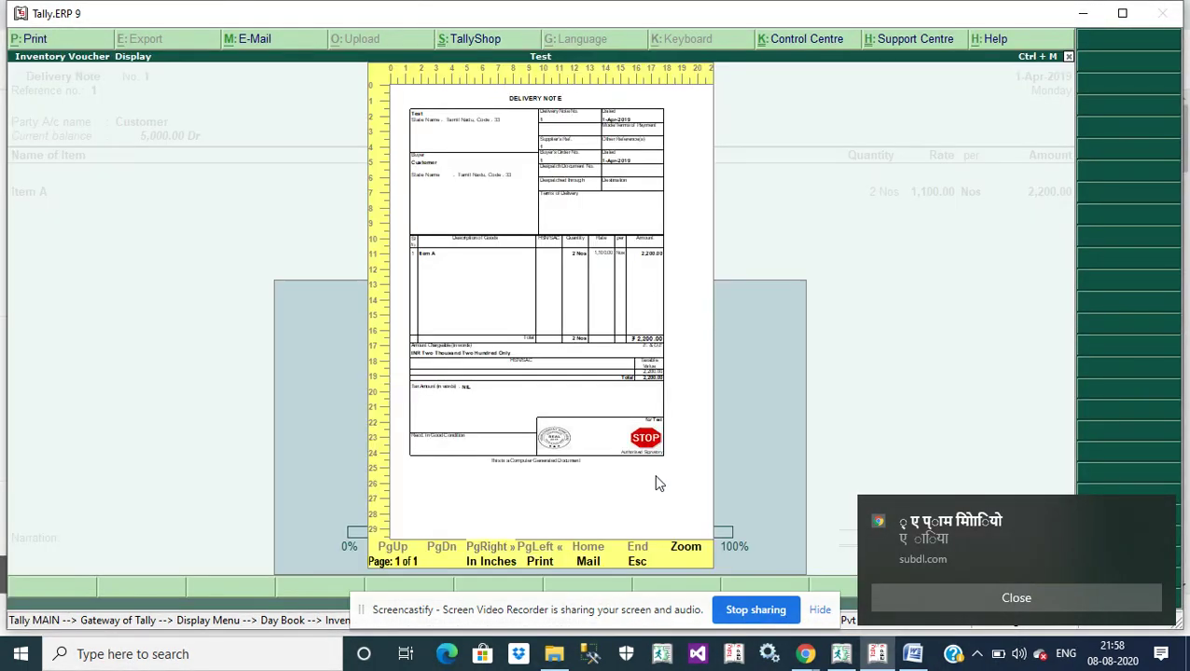
key(Escape)
key(Escape)
- Open the Customer's Sales Order from the Day Book and preview its printout
key(Down)
key(Down)
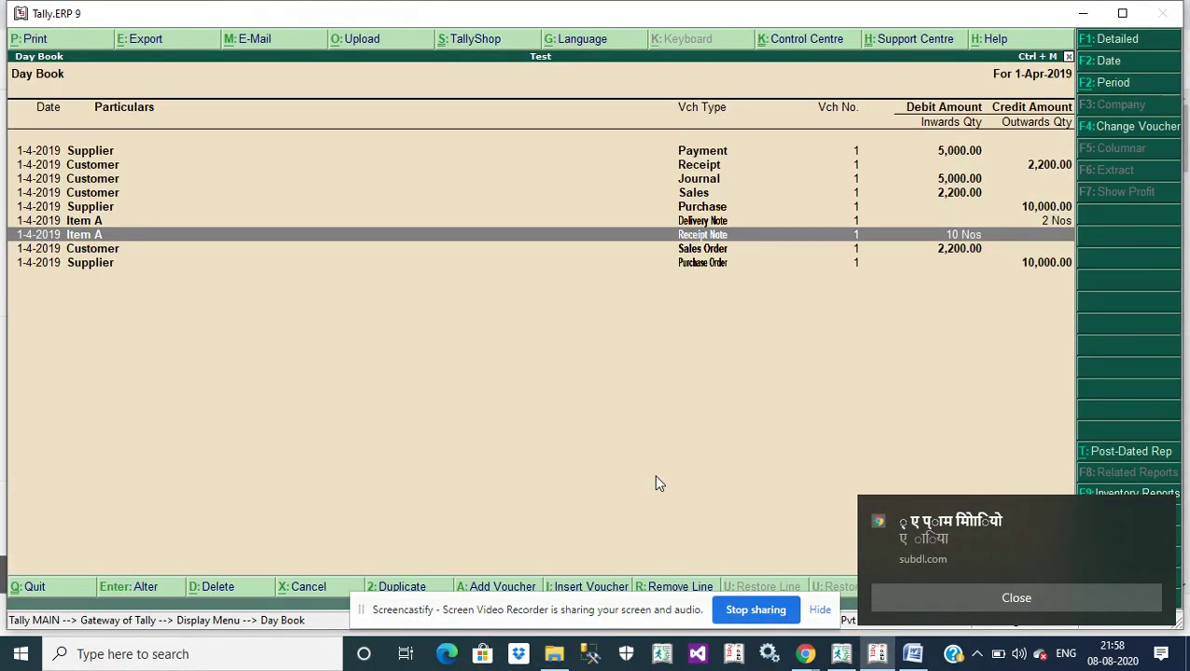
key(Return)
key(alt+p)
key(Return)
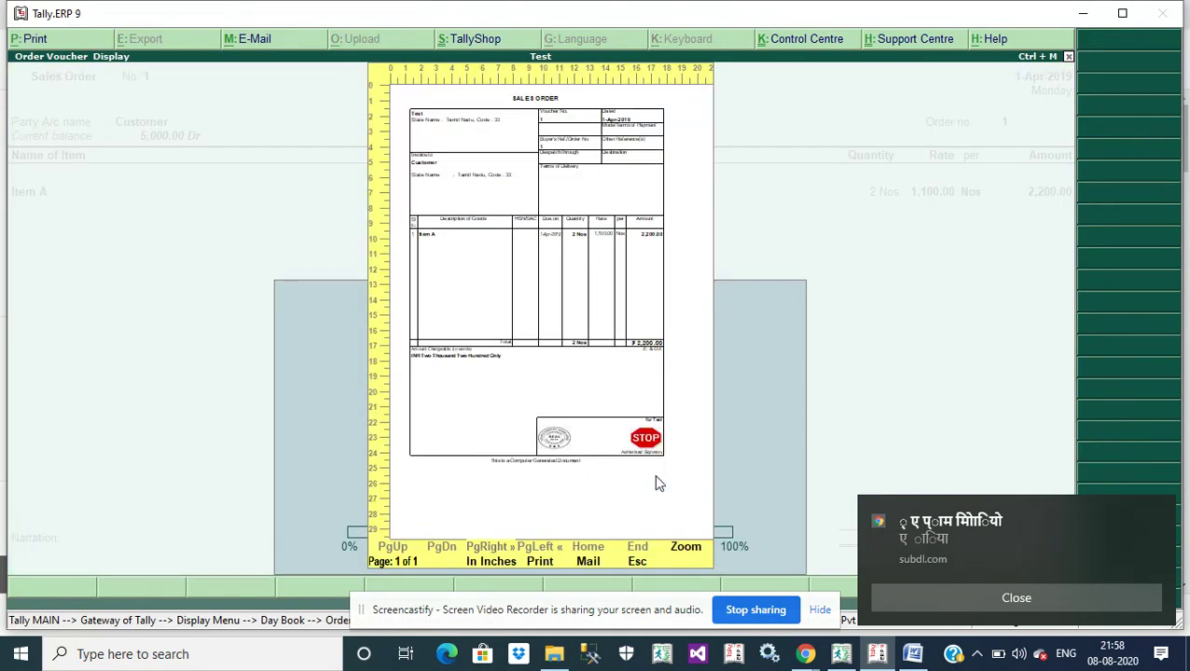
- Examine the enlarged seal and signature at the end of the Sales Order preview, then return to the Day Book
key(alt+z)
key(Down)
key(Down)
key(Down)
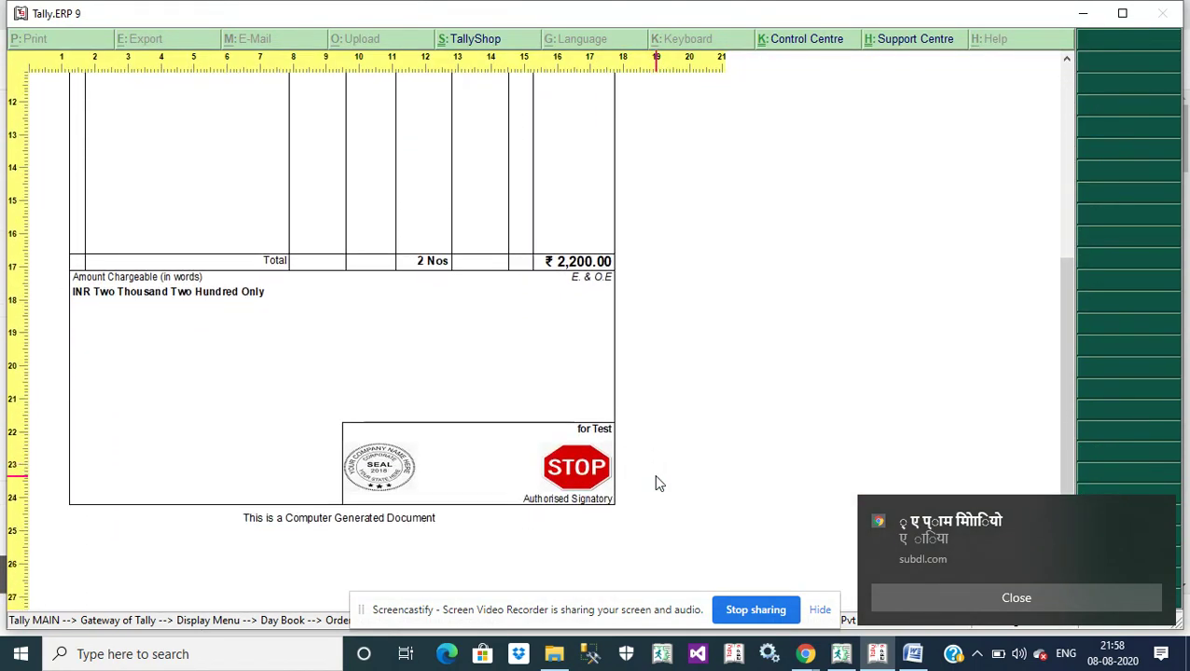
key(alt+z)
key(Escape)
key(Escape)
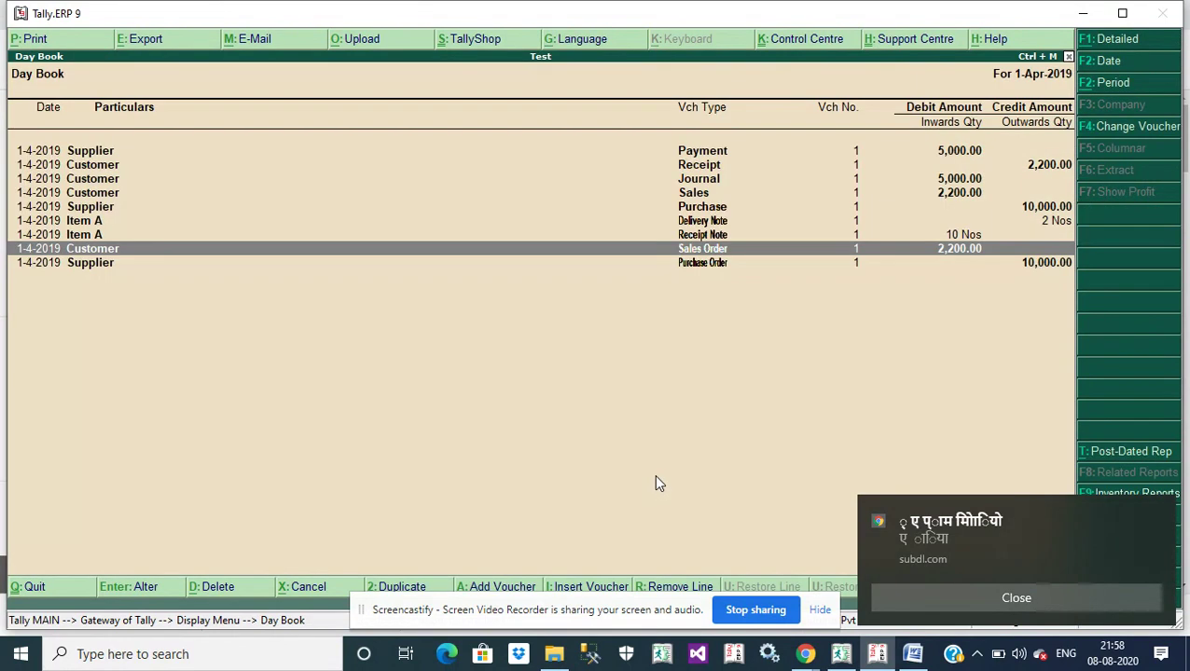
- Leave the Day Book for the Gateway of Tally and open the Contact US screen
key(Up)
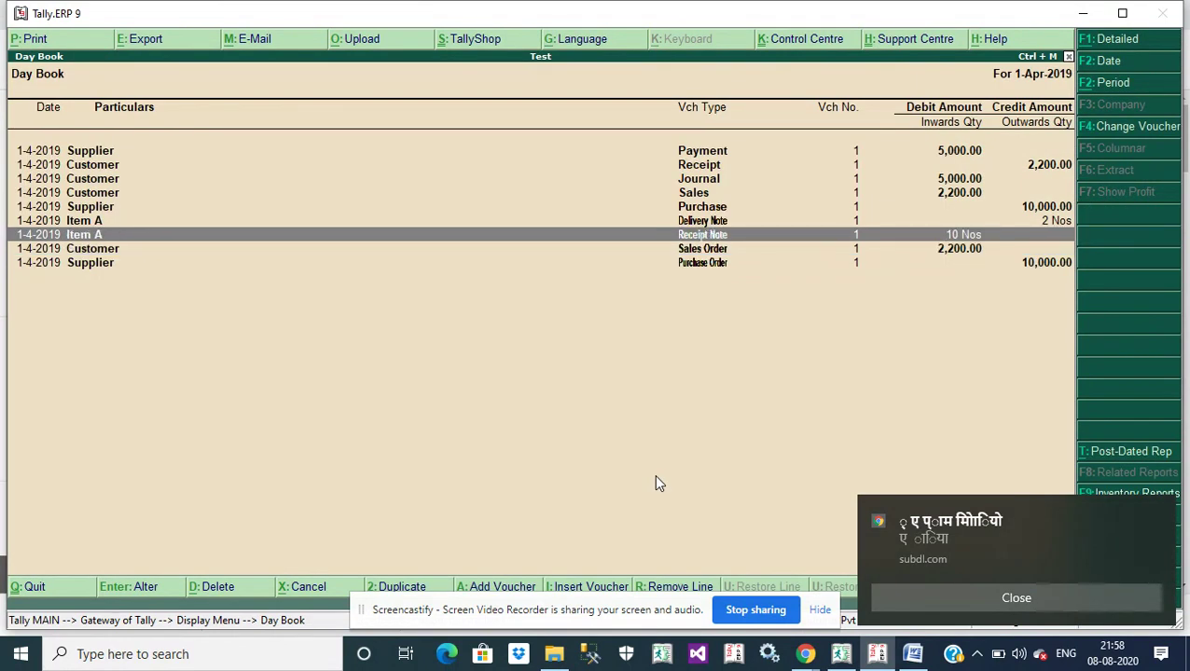
key(Escape)
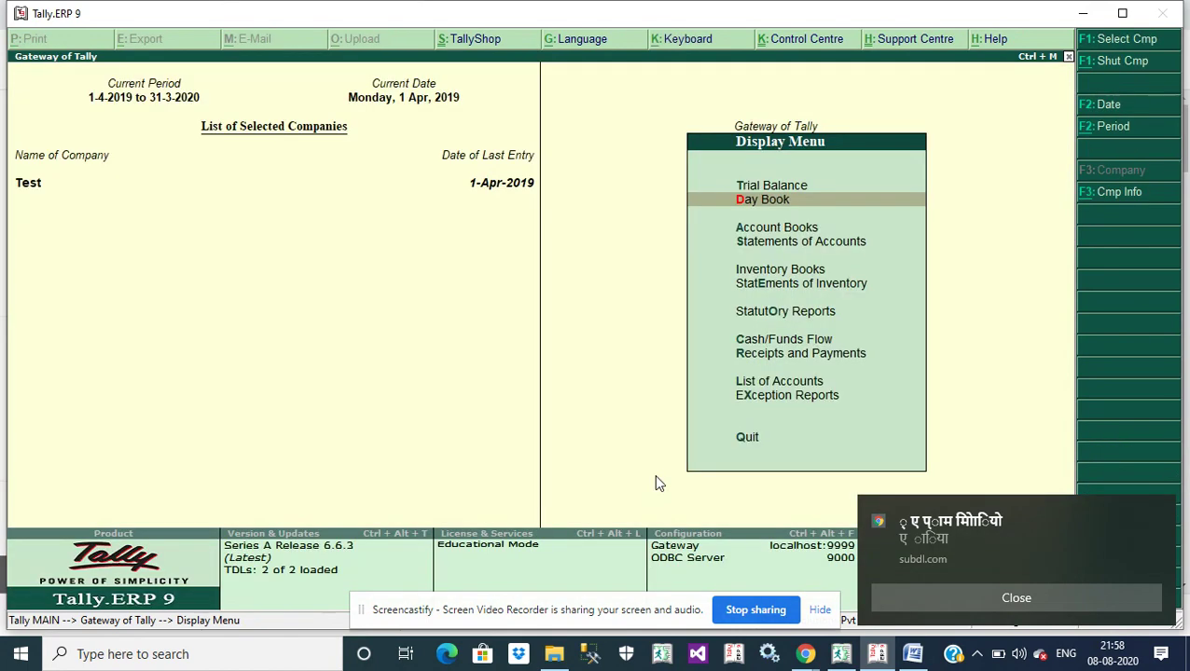
key(Escape)
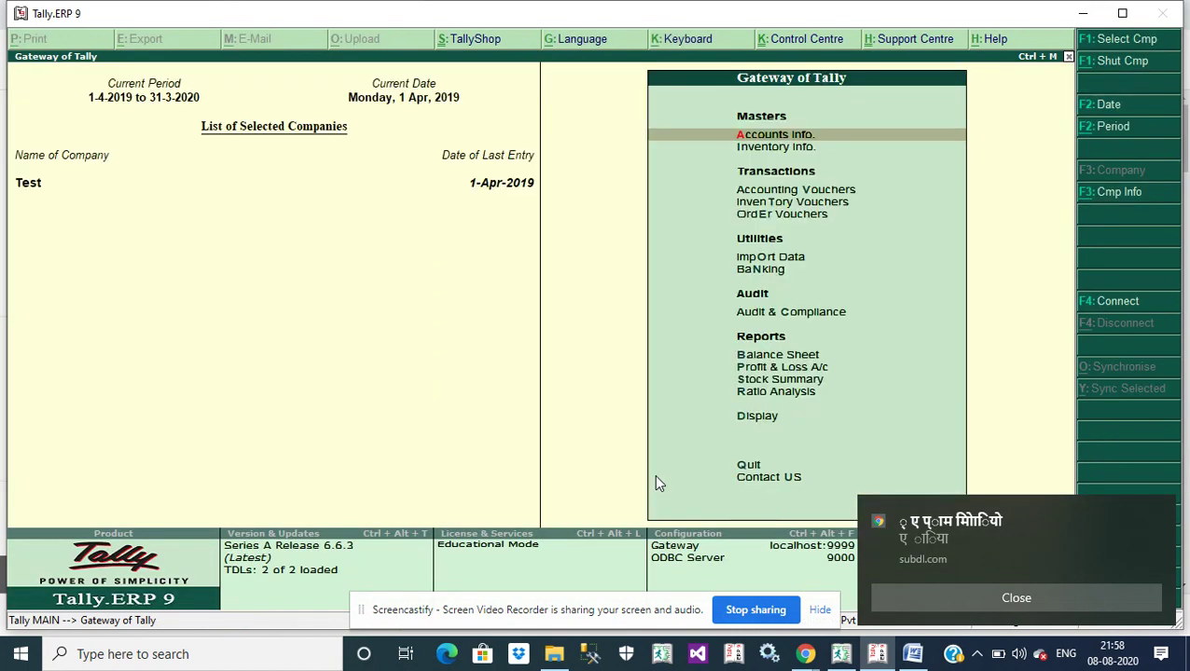
key(Down)
key(Down)
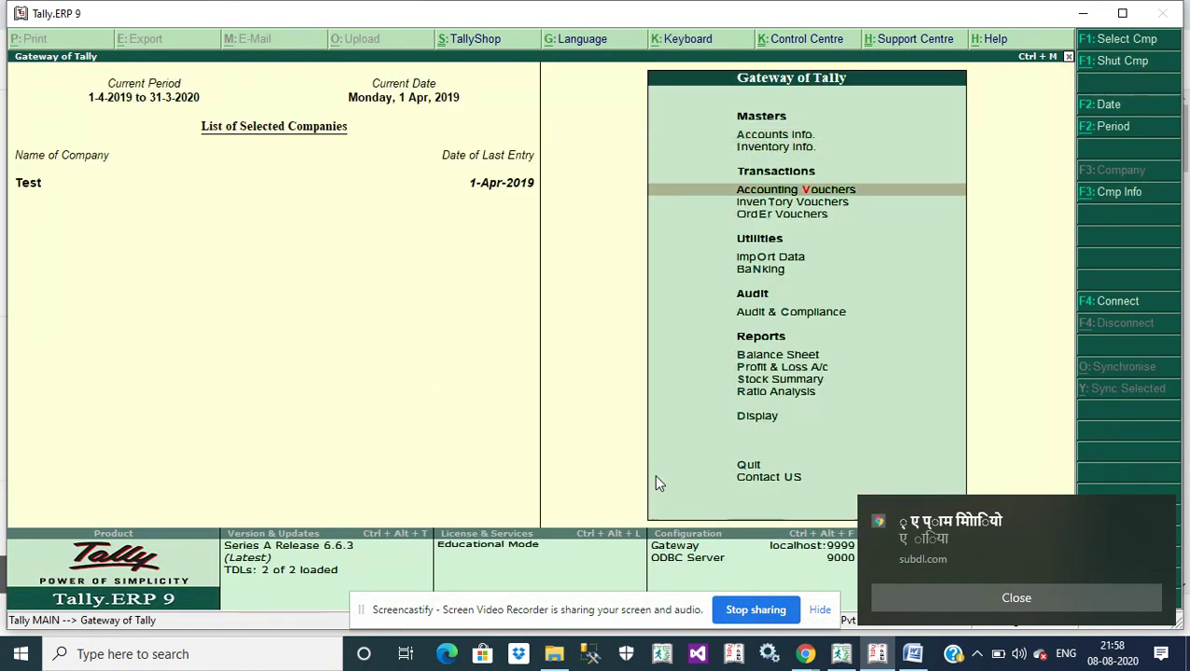
key(u)
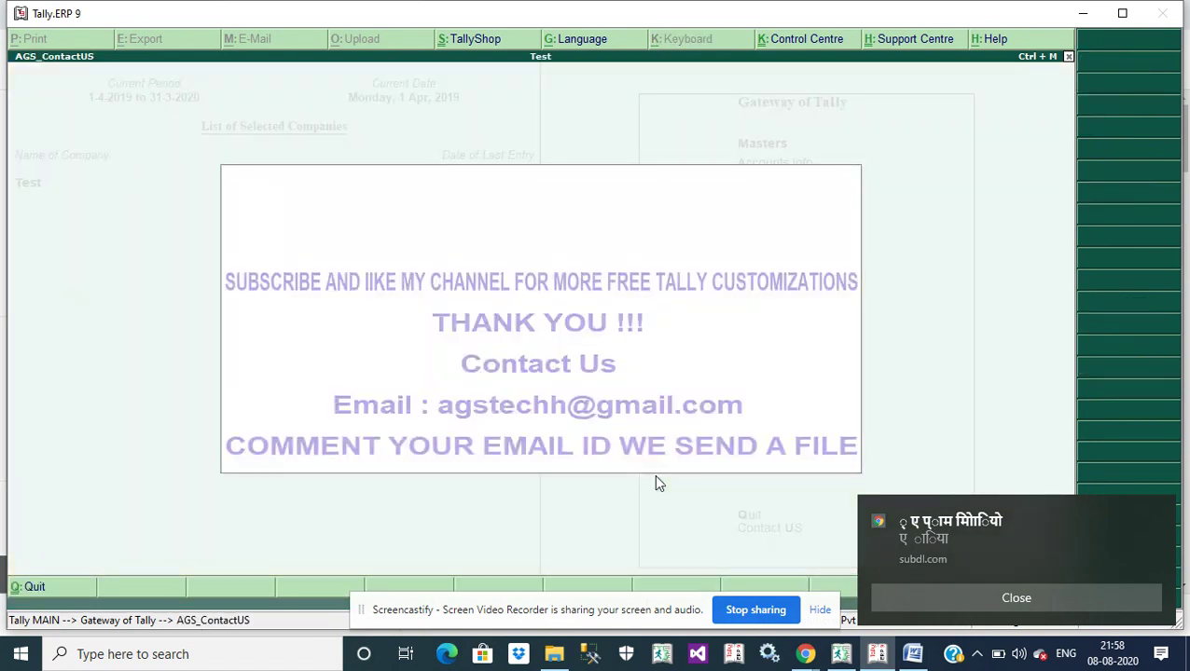